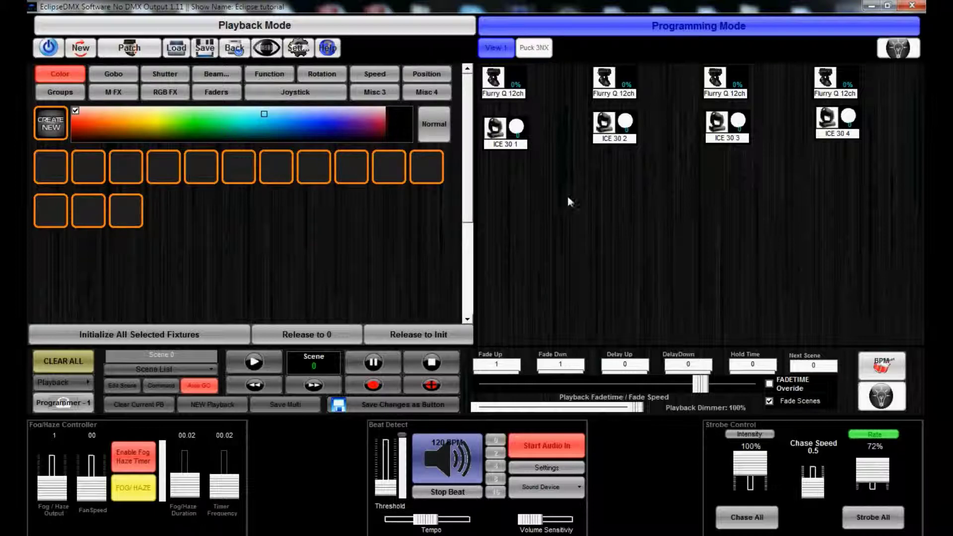
- Select the four ICE 30 fixtures and review their color, gobo, shutter, beam, function, rotation, speed and position presets
drag(877, 159, 515, 133)
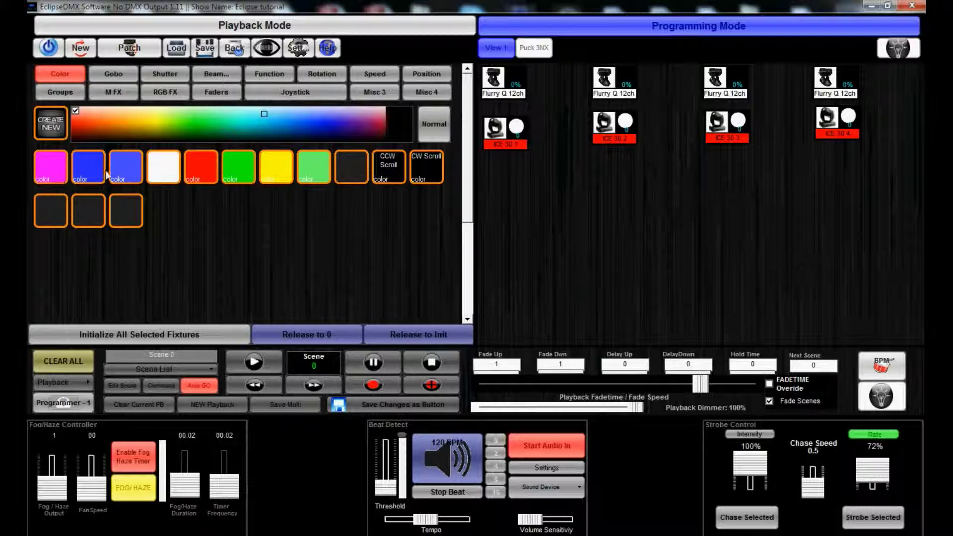
click(103, 74)
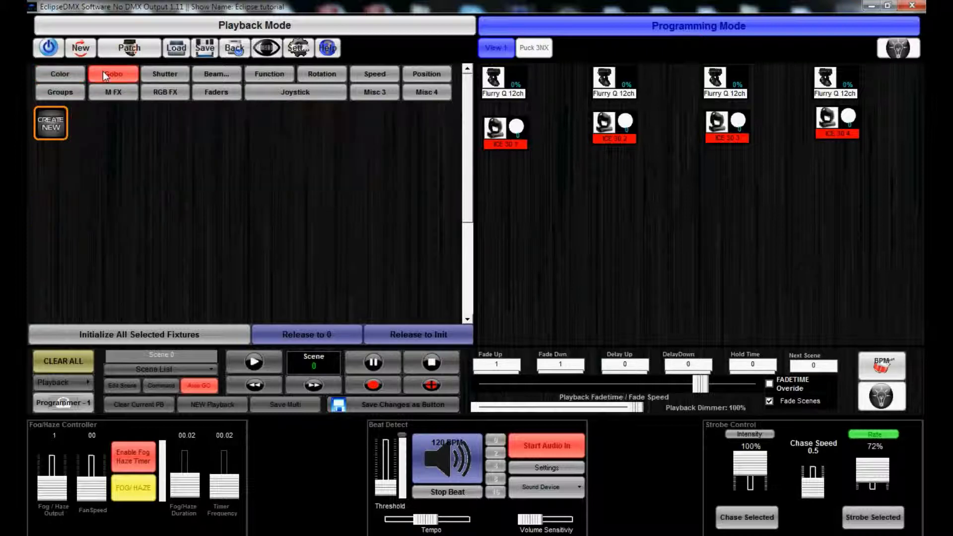
click(157, 77)
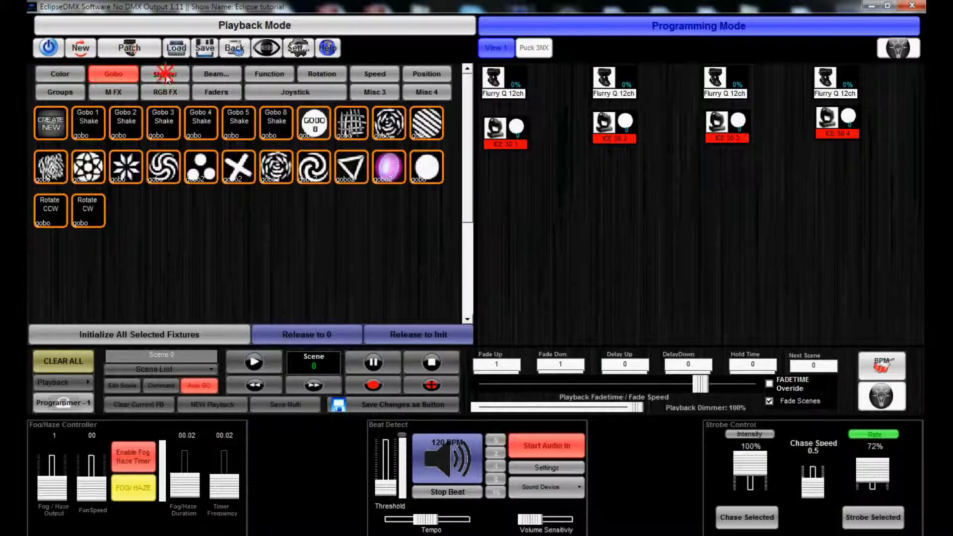
click(213, 75)
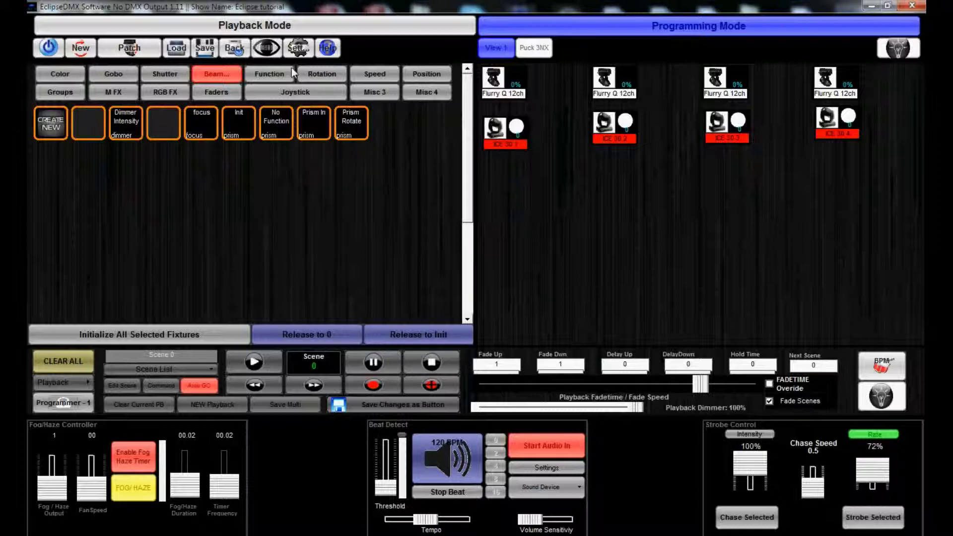
click(278, 74)
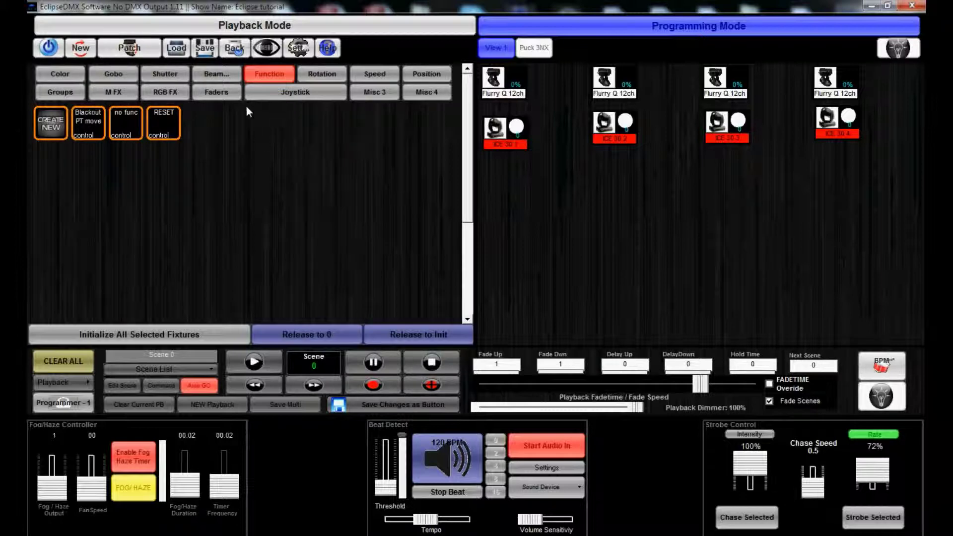
click(321, 79)
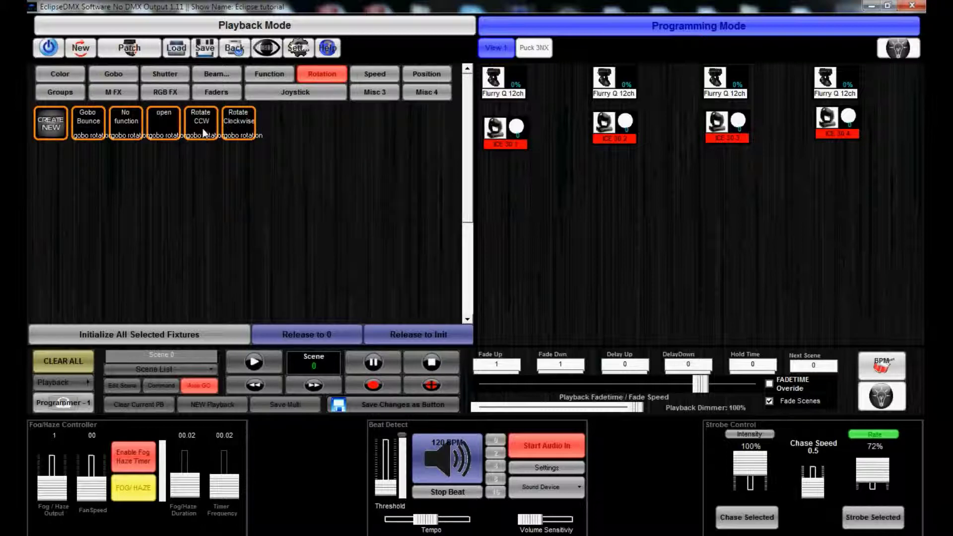
click(383, 74)
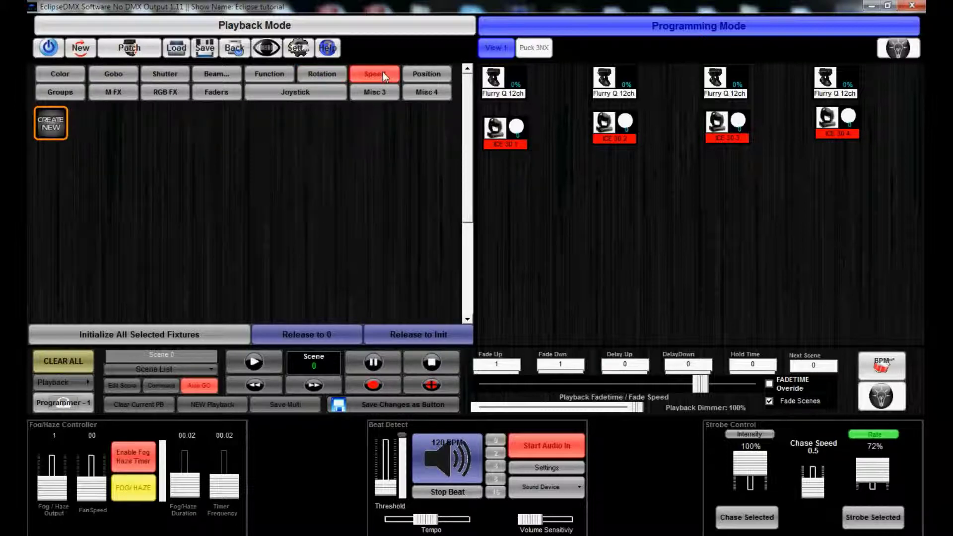
click(415, 73)
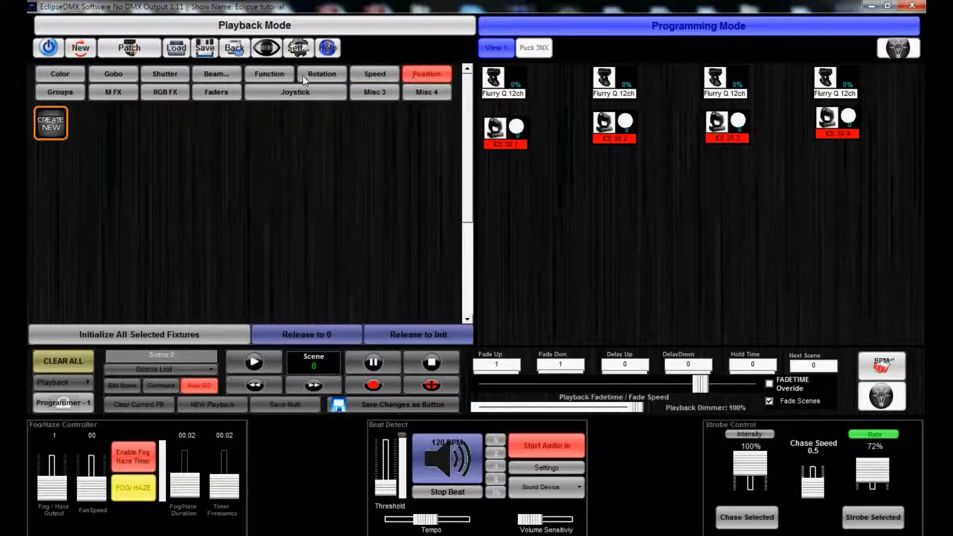
- Clear the fixture selection and select fixtures through the ICE 30 Even and Flurry Q 12ch Odd groups
click(63, 91)
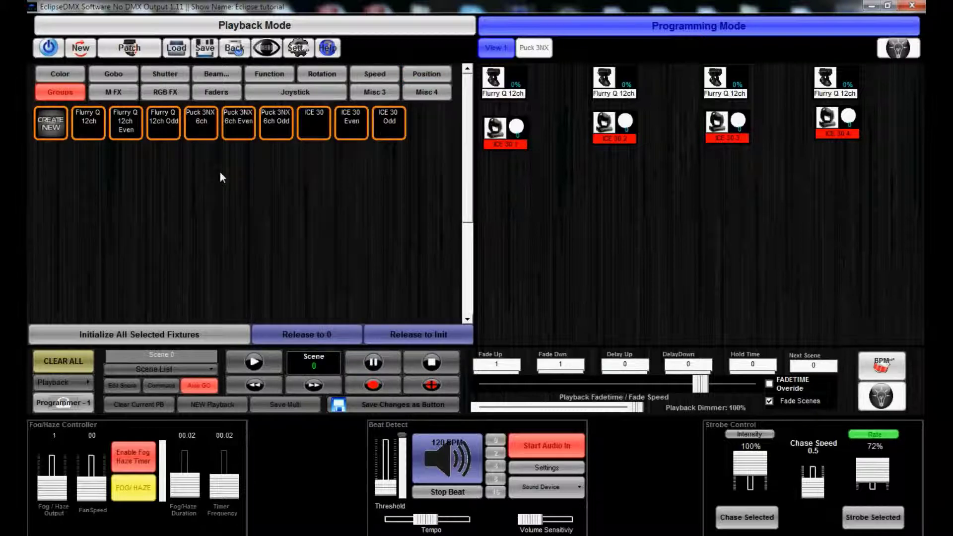
click(550, 184)
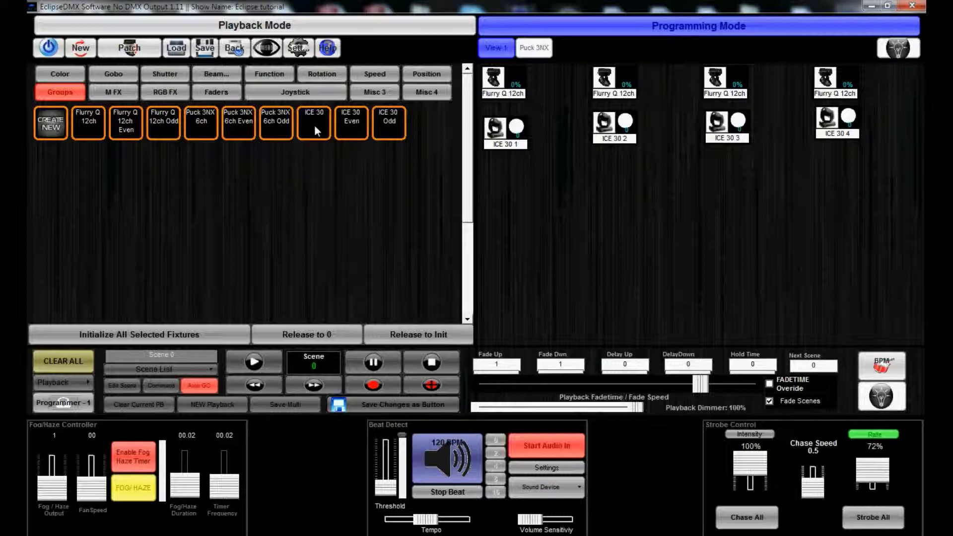
click(354, 122)
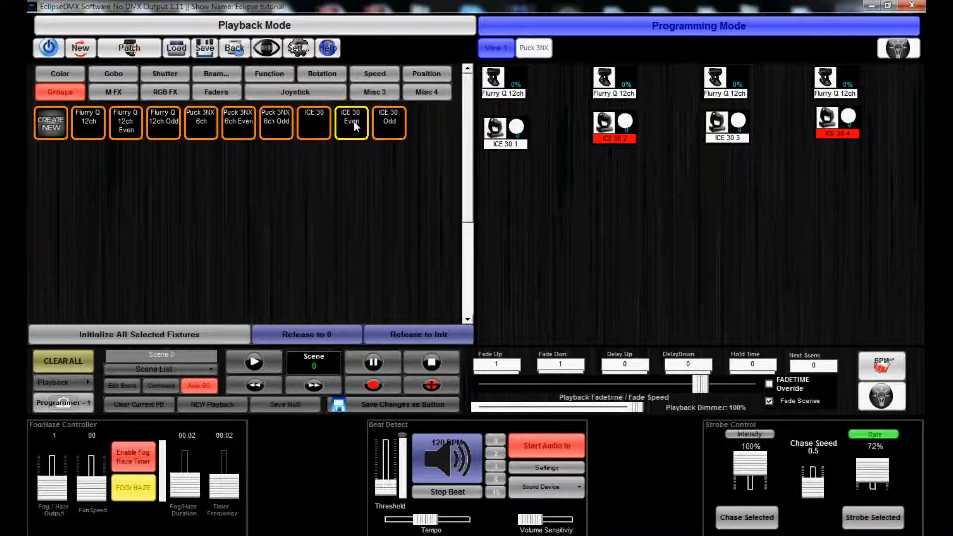
click(156, 125)
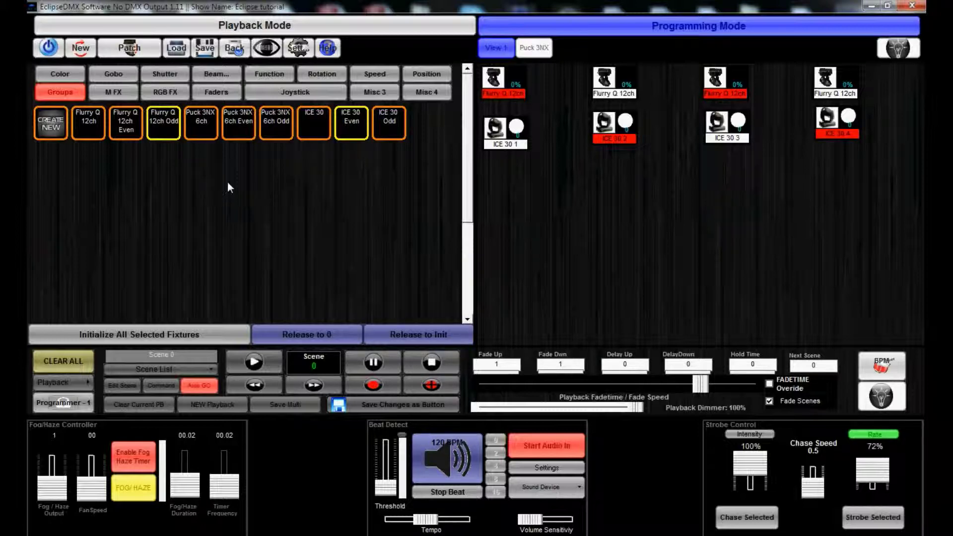
- Create a fixture group named "Movers left" from the two leftmost Flurry Q 12ch and two leftmost ICE 30 fixtures
click(527, 172)
click(632, 169)
drag(634, 169, 494, 86)
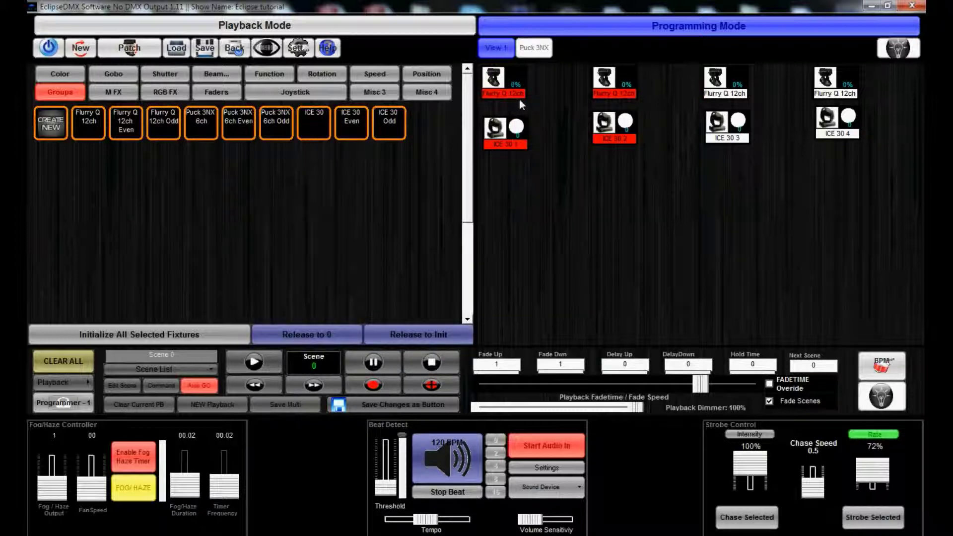
click(43, 124)
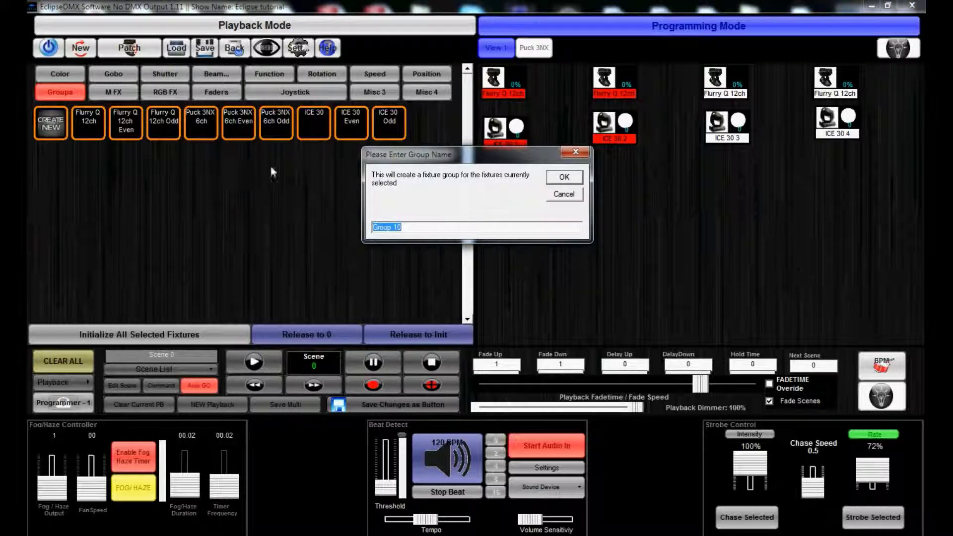
key(BackSpace)
text(Movers left)
click(573, 179)
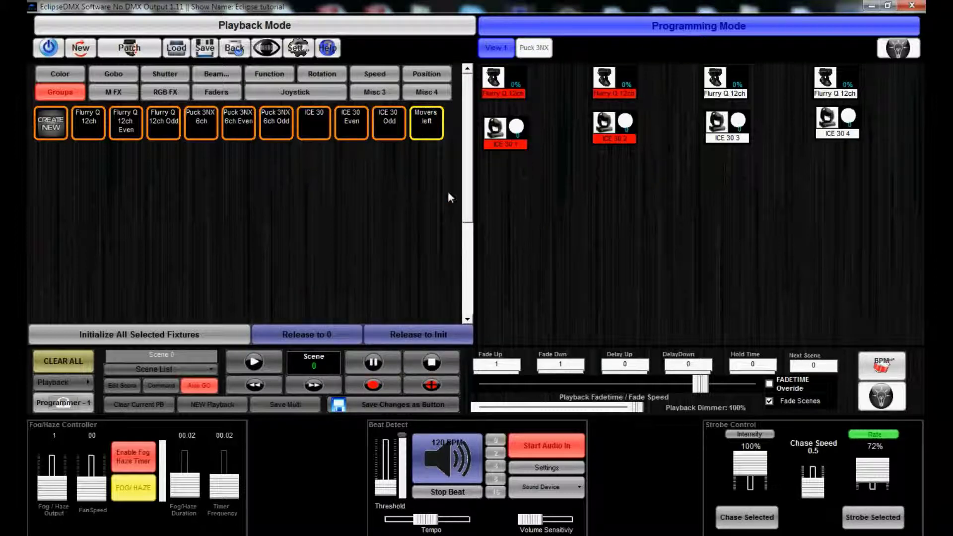
- Deselect all fixtures and compare the available movement effects with the RGB effects
click(497, 192)
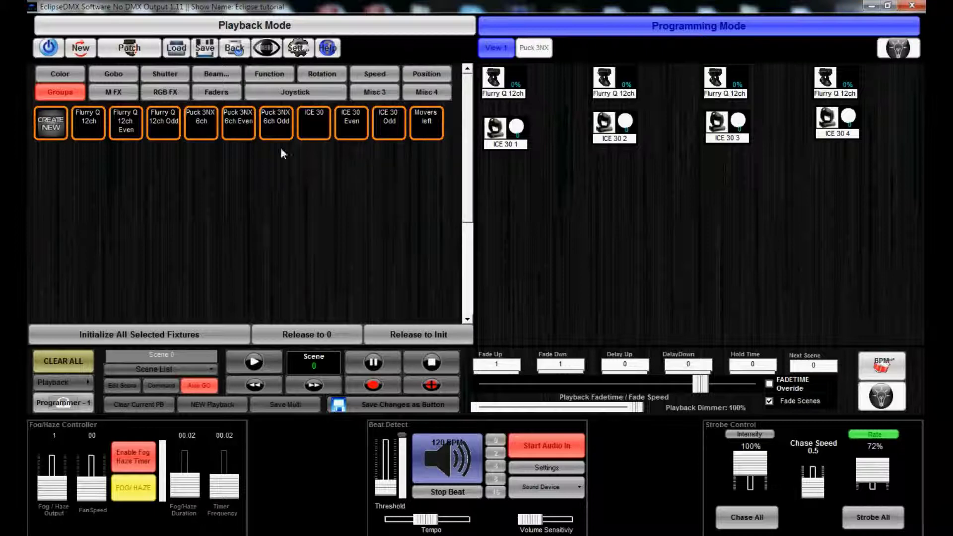
click(102, 93)
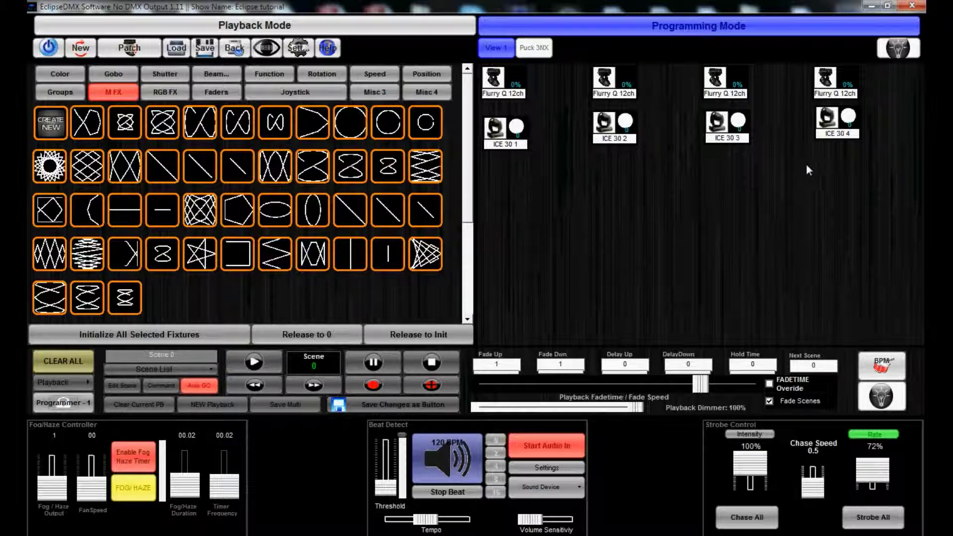
click(178, 89)
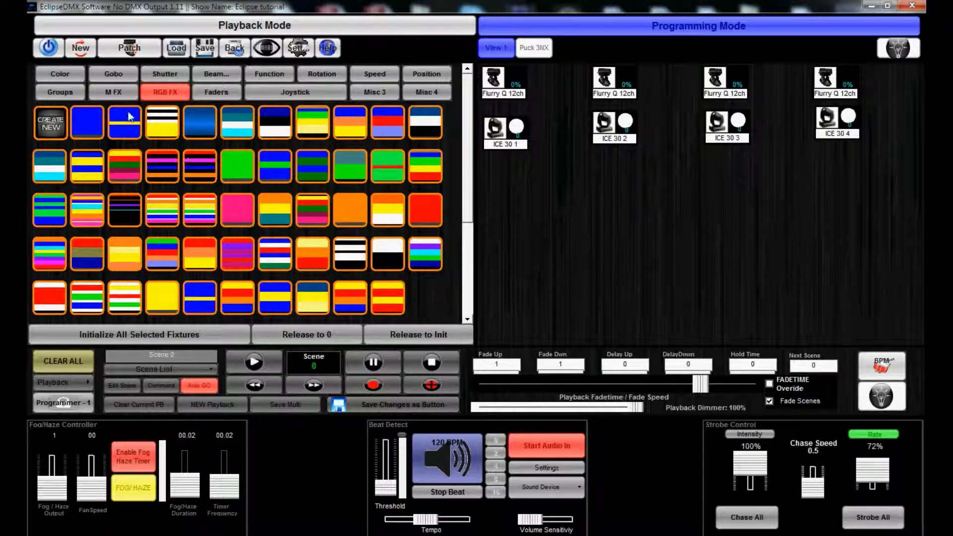
click(111, 96)
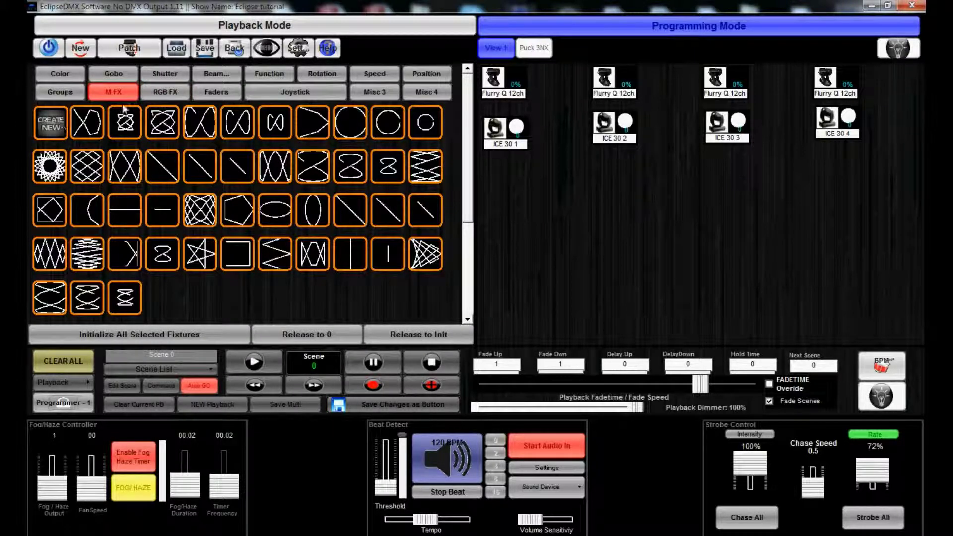
click(169, 101)
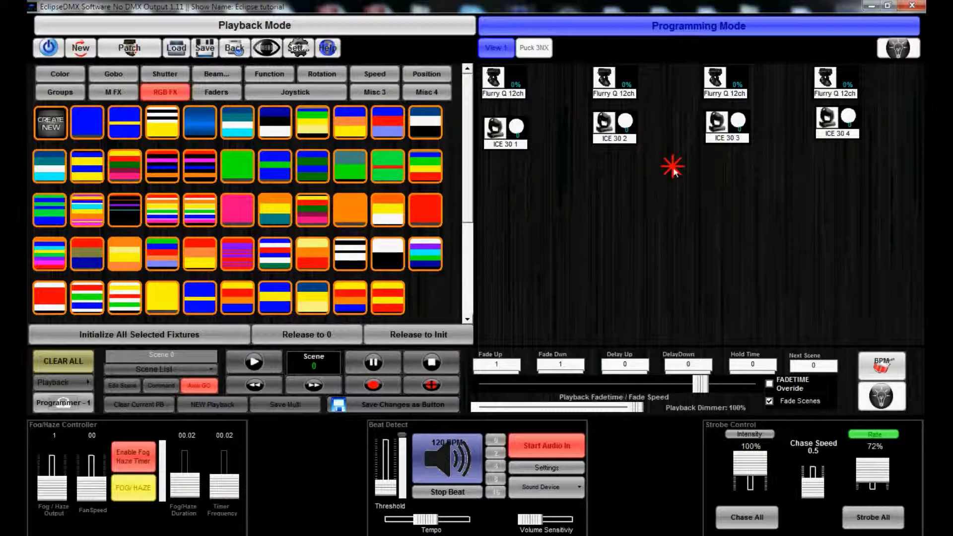
- Release all four ICE 30 fixtures to their init values and inspect their channel faders
drag(617, 183, 479, 127)
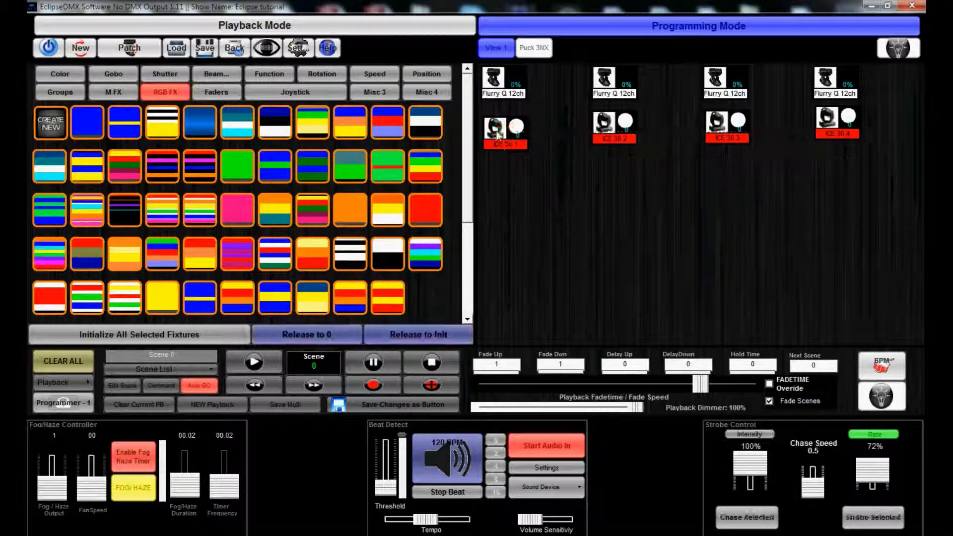
click(119, 94)
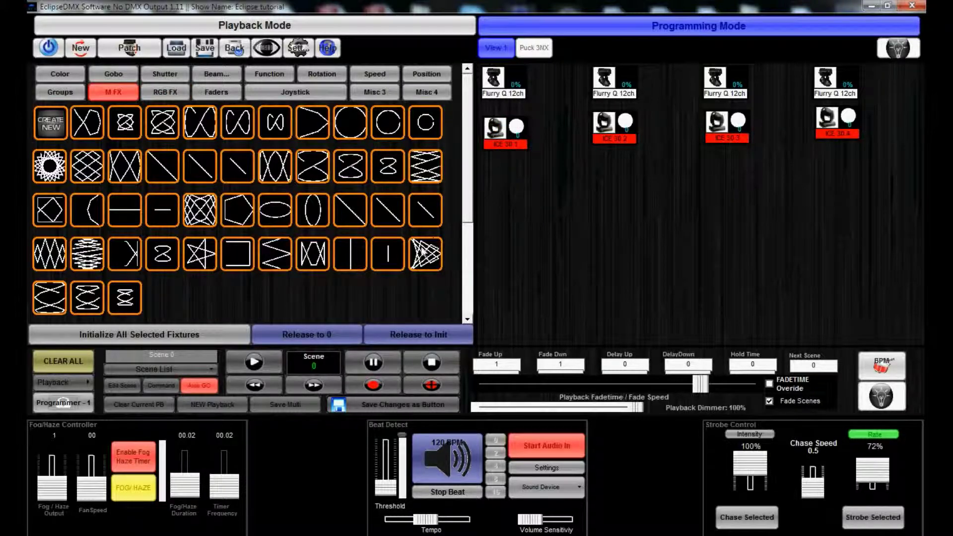
click(421, 335)
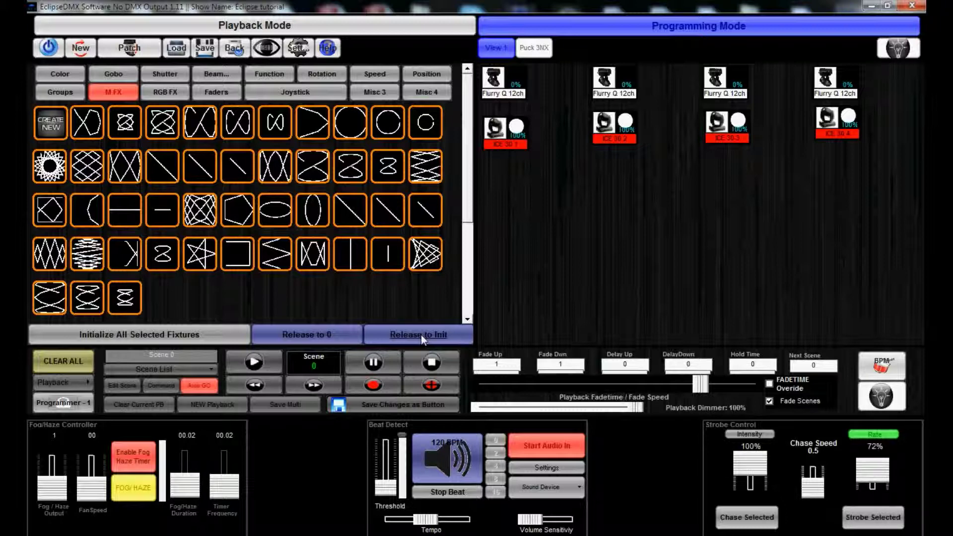
click(209, 95)
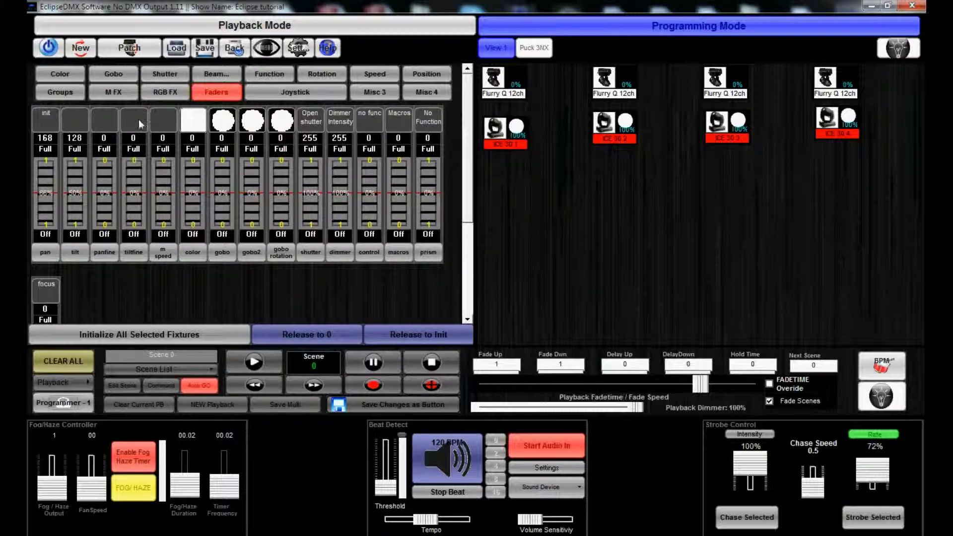
- Apply the large circle movement effect to the selected ICE 30 fixtures and view its motion on the joystick display
click(119, 96)
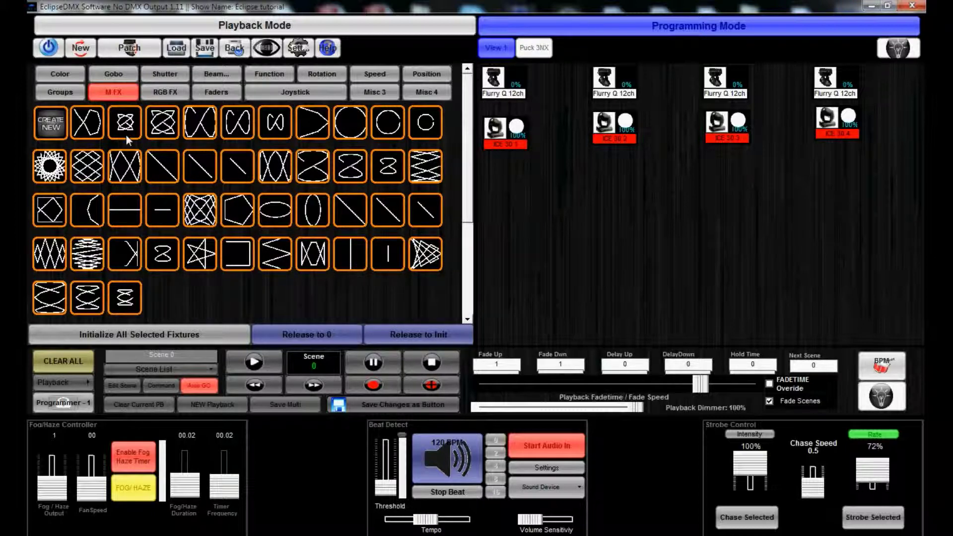
click(355, 131)
click(304, 95)
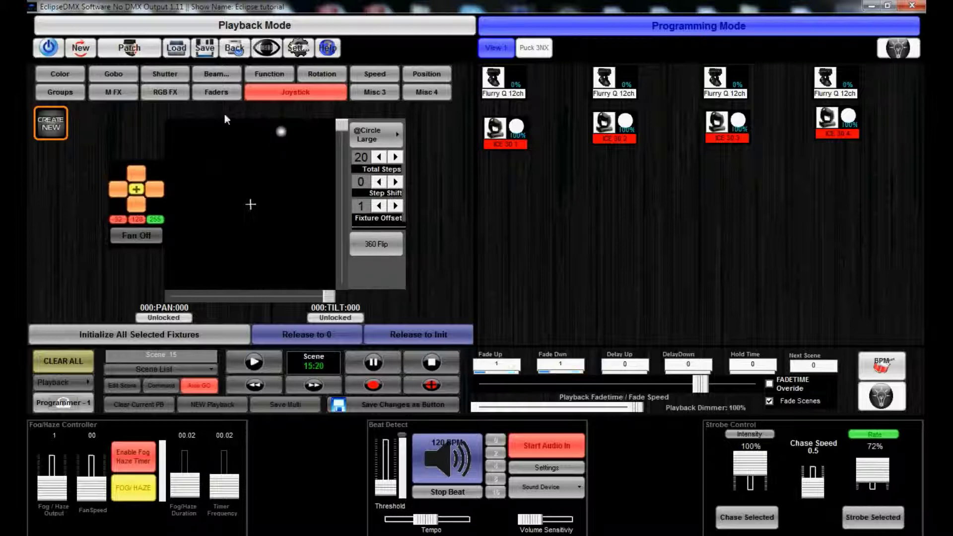
click(123, 92)
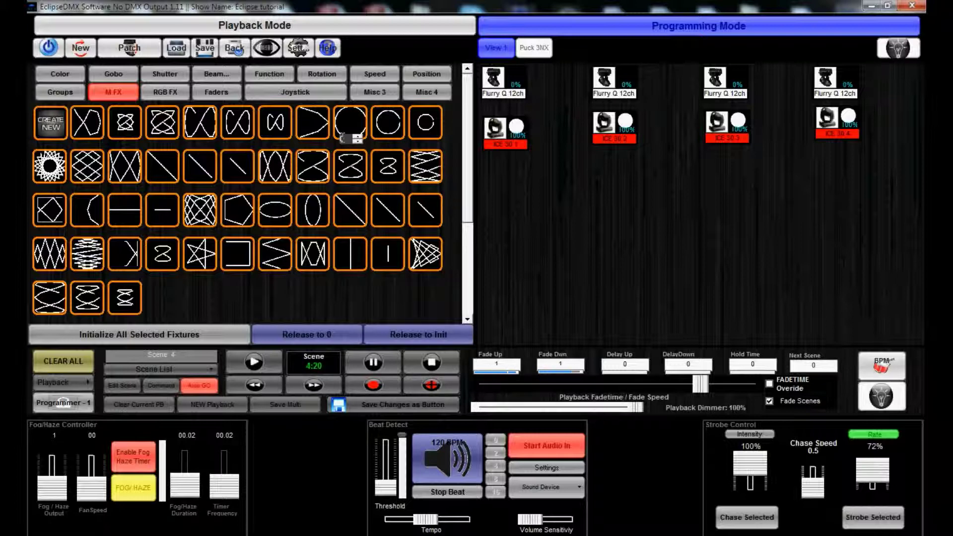
click(295, 95)
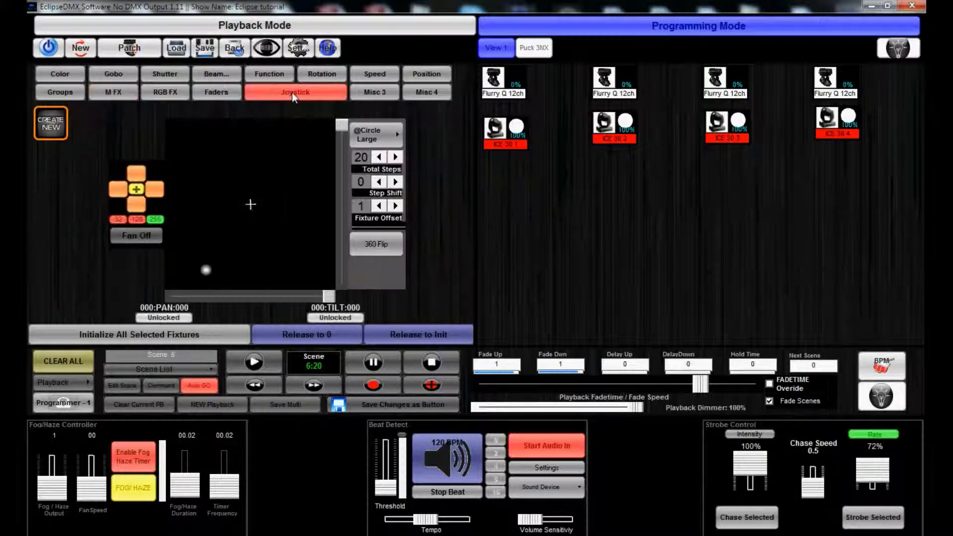
- Try a Step Shift of 4 on the large circle effect and lower it to 2
click(396, 182)
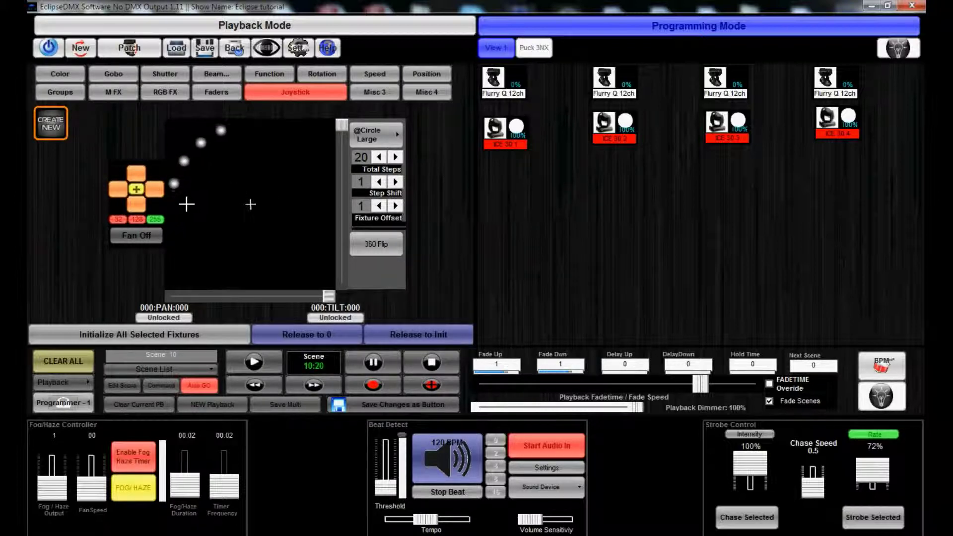
click(396, 183)
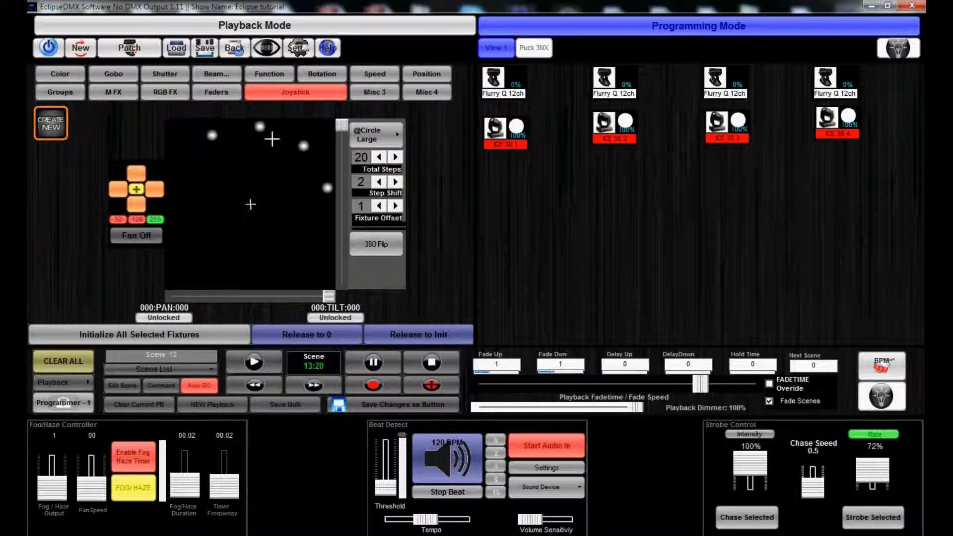
click(397, 183)
click(396, 183)
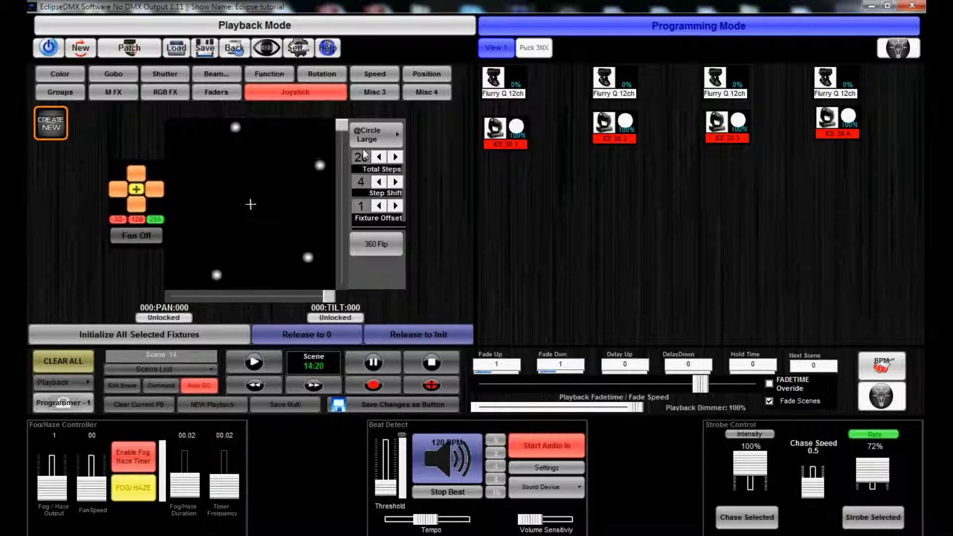
click(379, 182)
click(379, 182)
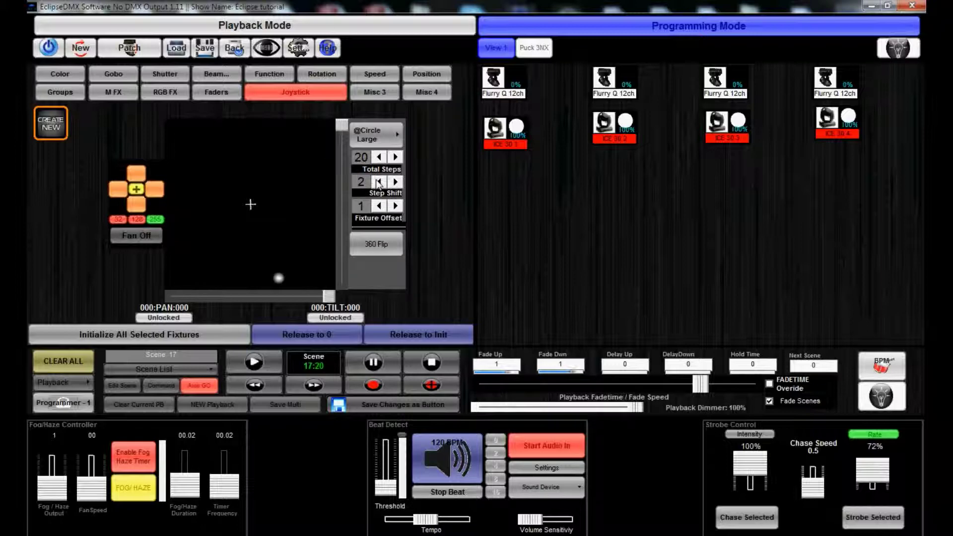
- Set the large circle effect's Step Shift to 1 and its Fixture Offset to 0
click(357, 365)
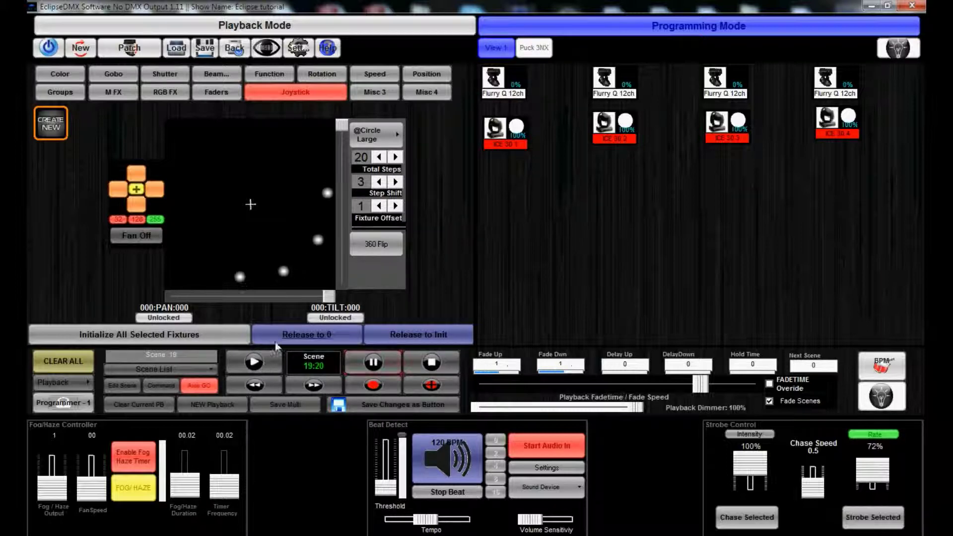
click(379, 183)
click(378, 183)
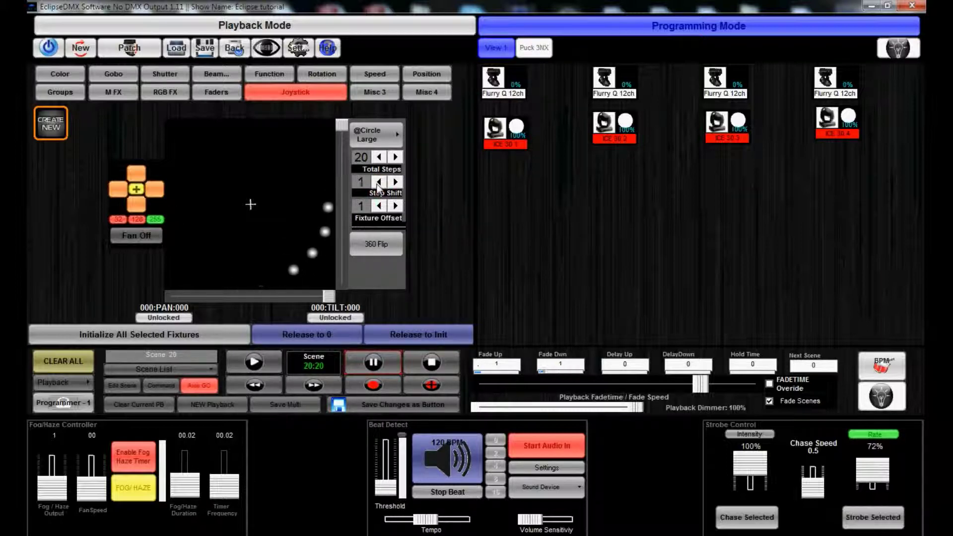
click(380, 207)
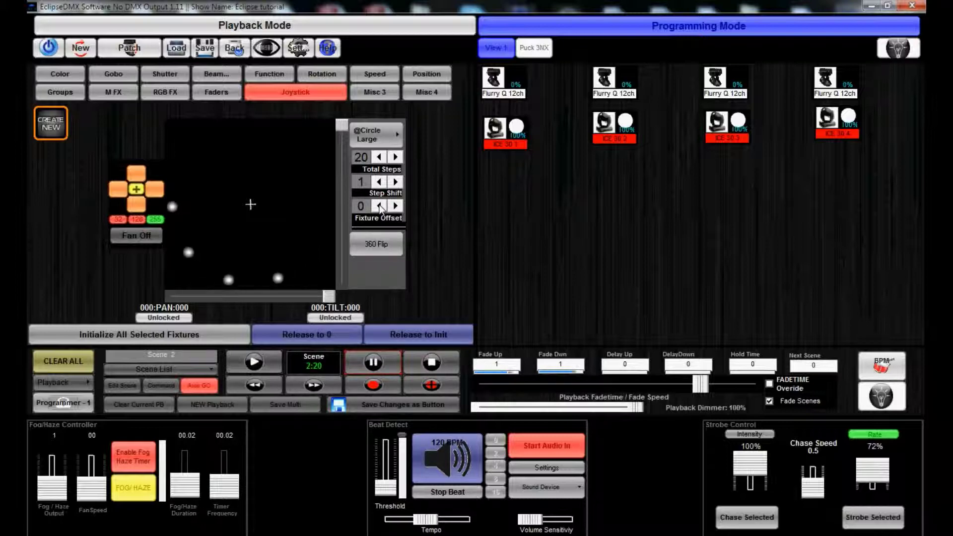
- Try a Fixture Offset of 3 on the large circle effect, lower it to 1 and set the Step Shift to 2
click(395, 206)
click(395, 207)
click(395, 206)
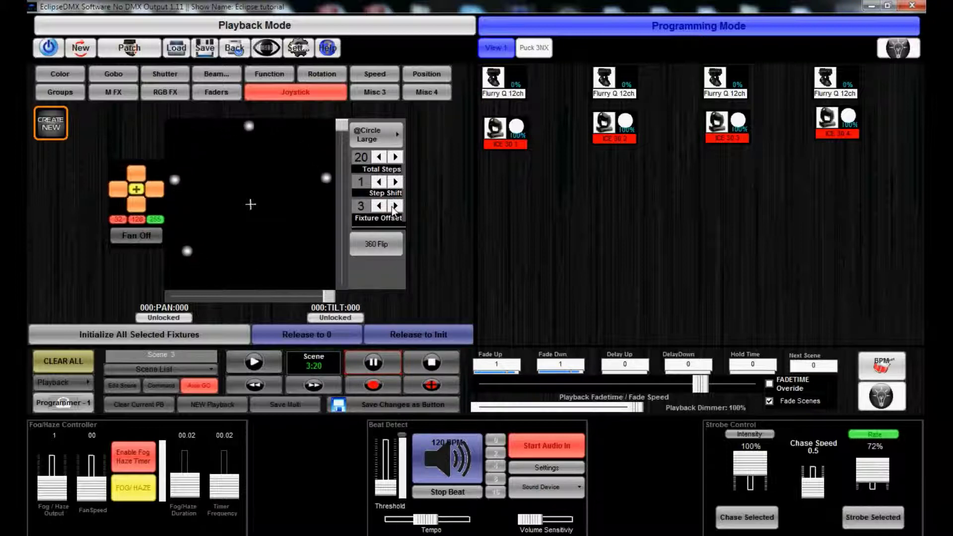
click(379, 206)
click(379, 207)
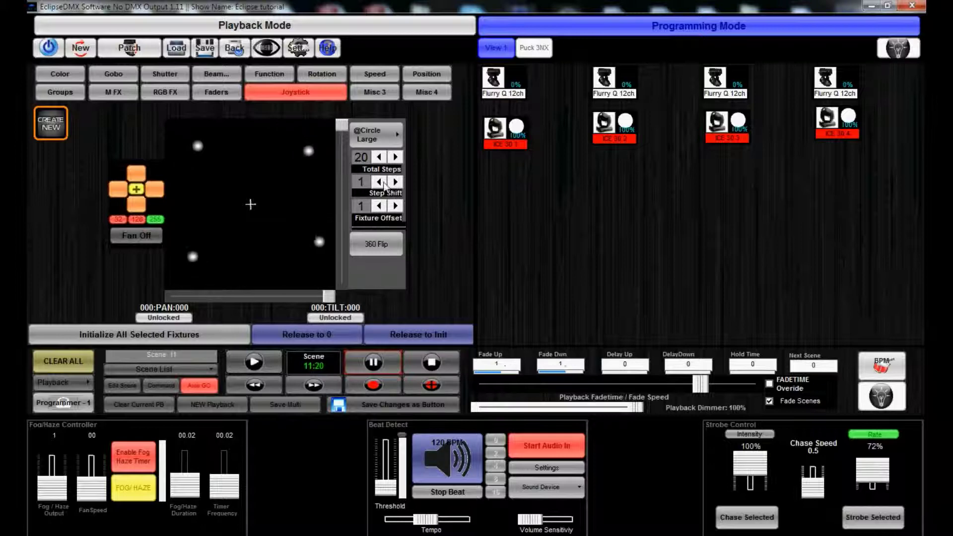
click(394, 183)
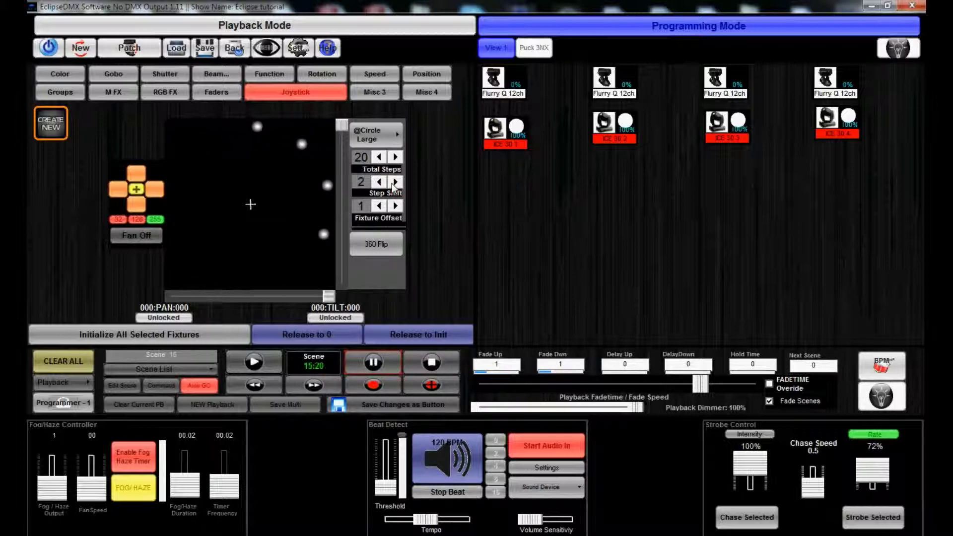
- Review the available movement effects and apply the Verticle Line effect to the four ICE 30 fixtures
click(389, 140)
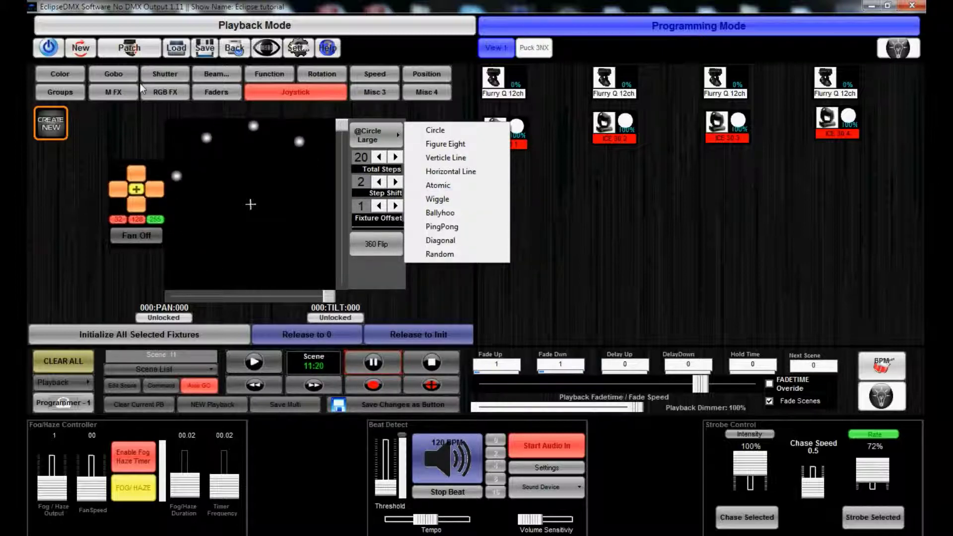
click(114, 92)
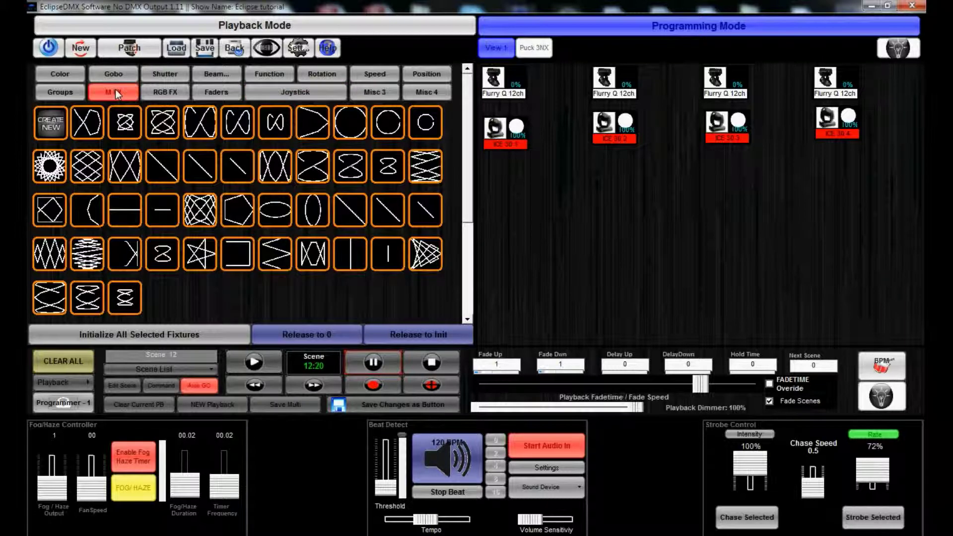
click(297, 93)
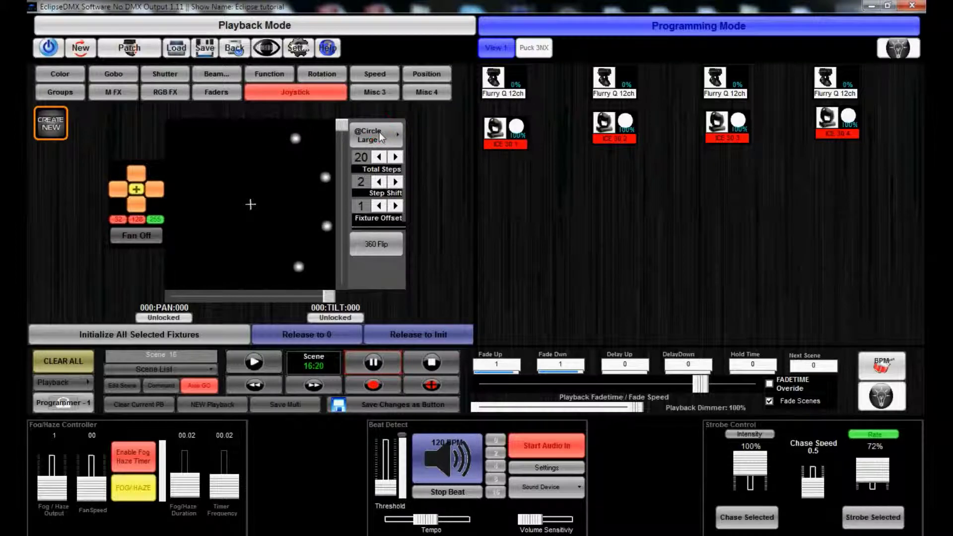
click(392, 135)
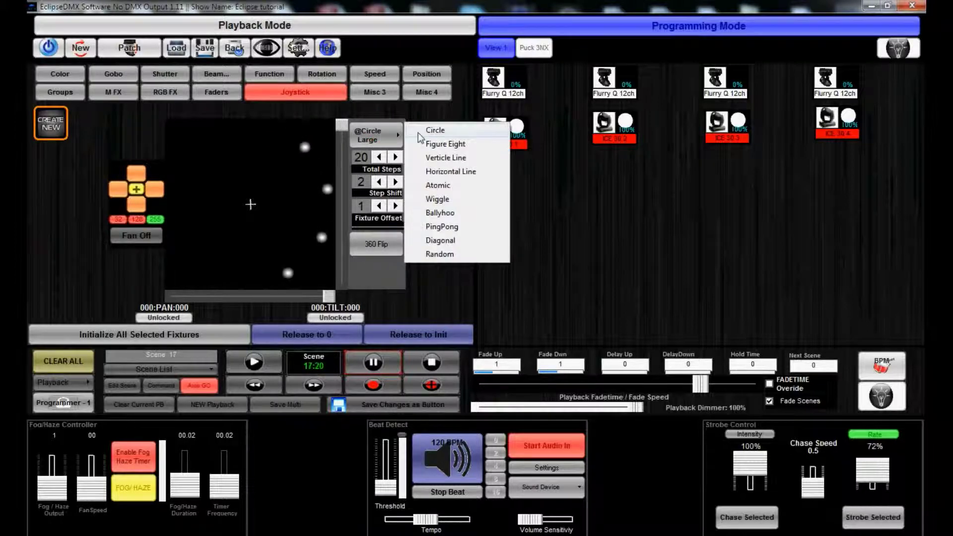
click(471, 159)
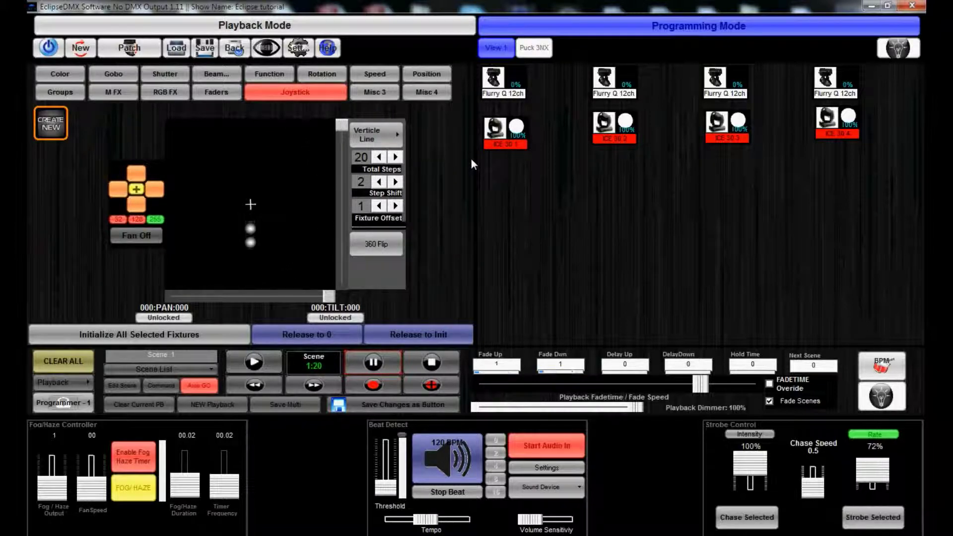
- Try shrinking the vertical line's travel to its minimum and restore it to full height
drag(344, 130, 347, 298)
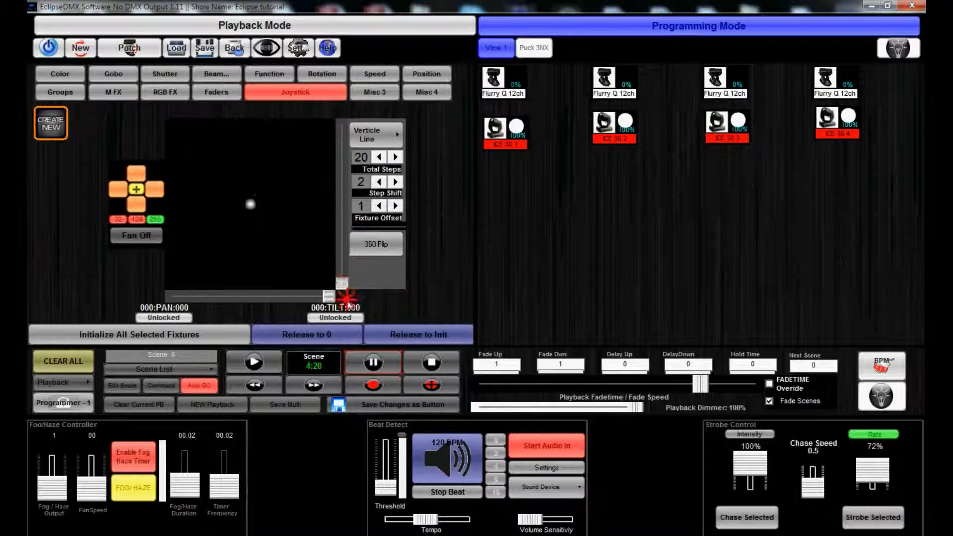
mouse_move(348, 261)
mouse_down()
mouse_move(345, 120)
mouse_move(345, 276)
mouse_move(346, 126)
mouse_up()
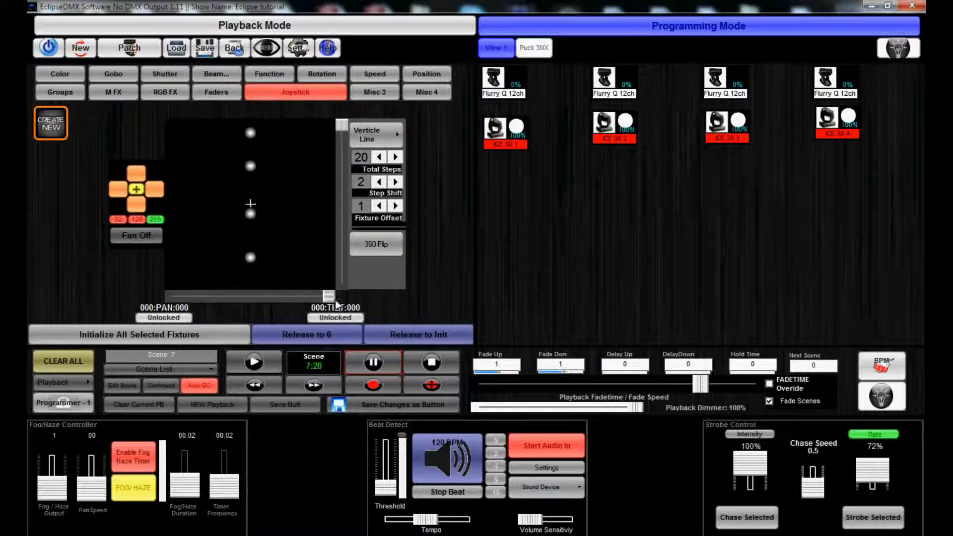
mouse_move(343, 130)
mouse_down()
mouse_move(342, 242)
mouse_move(343, 119)
mouse_up()
- Switch the ICE 30 fixtures to the Horizontal Line movement effect and try its width adjustment
click(374, 134)
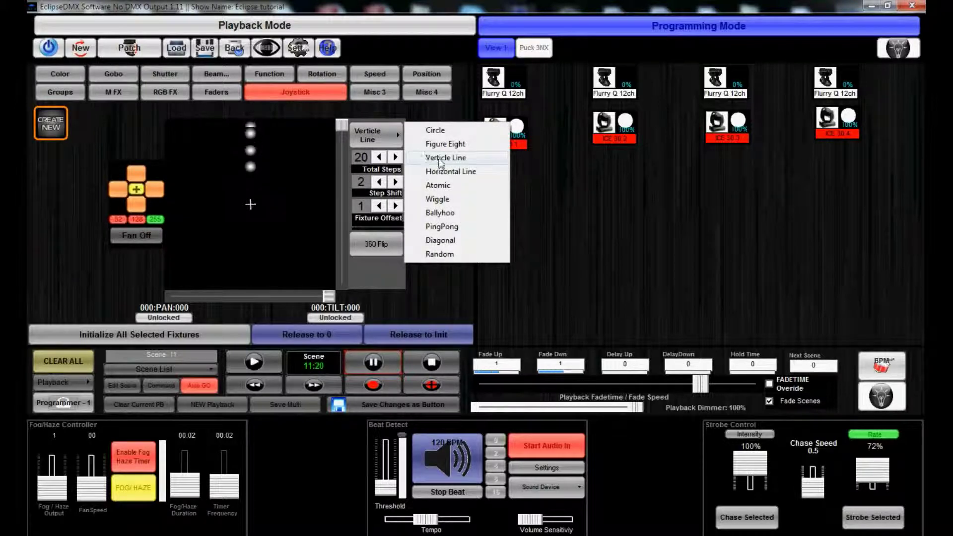
click(450, 172)
mouse_move(330, 297)
mouse_down()
mouse_move(133, 297)
mouse_move(330, 297)
mouse_up()
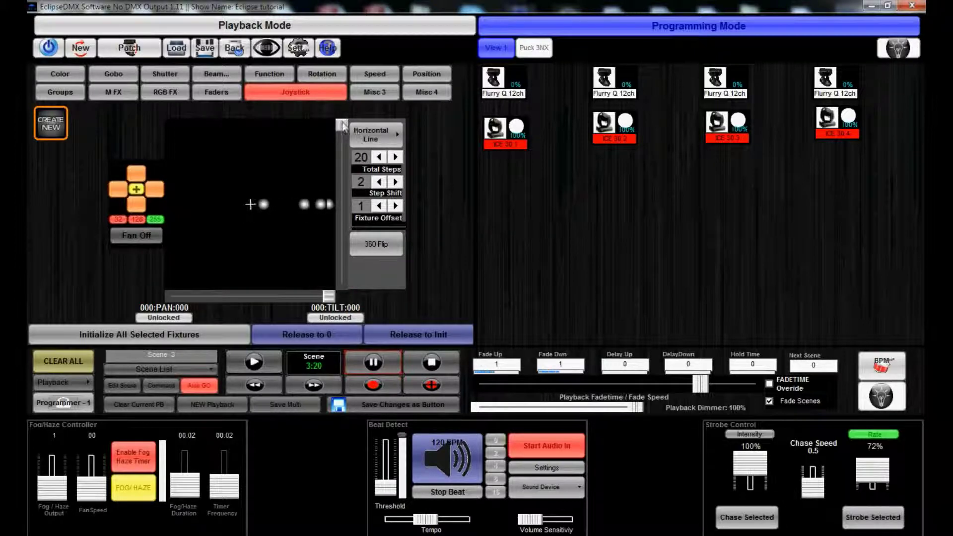
- Switch the movement effect back to Verticle Line and try its height adjustment again
click(372, 133)
click(435, 158)
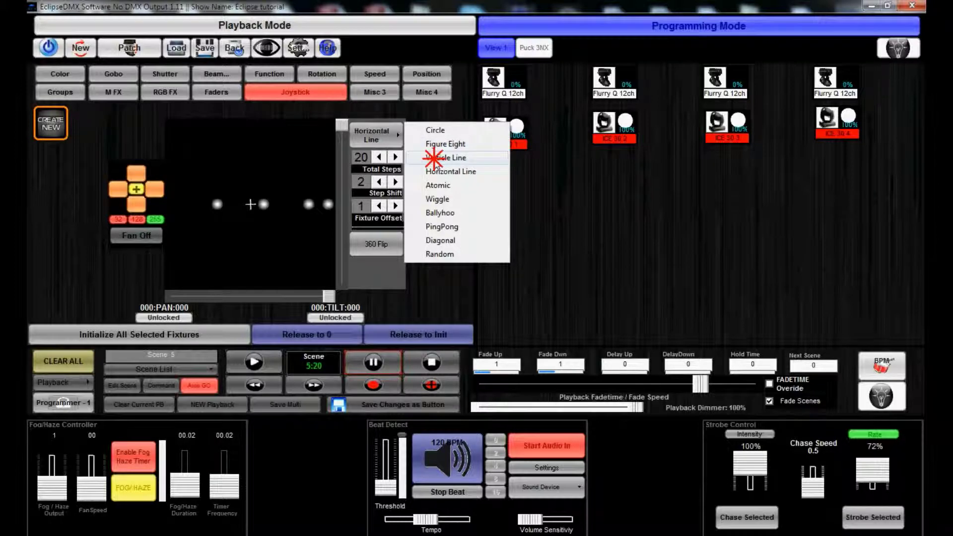
mouse_move(341, 124)
mouse_down()
mouse_move(341, 287)
mouse_move(343, 124)
mouse_up()
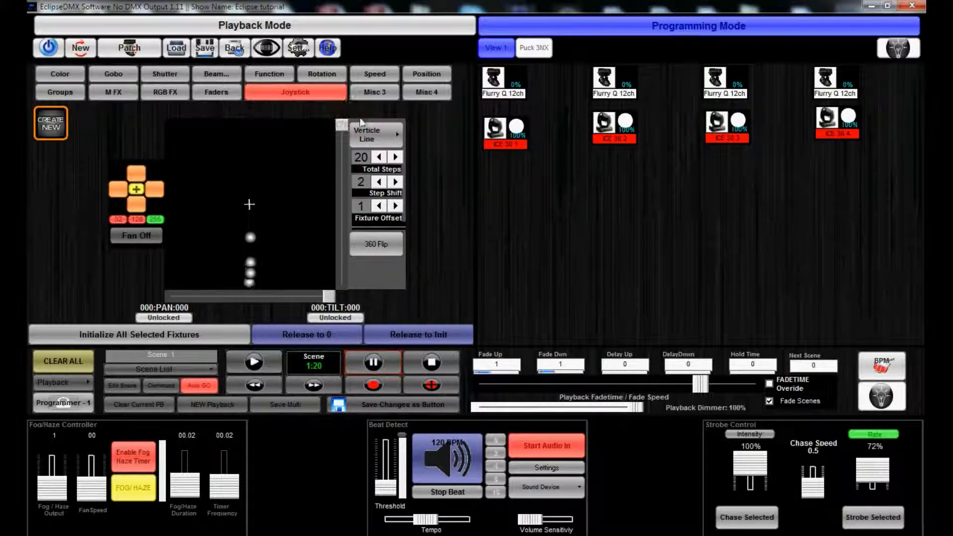
- Apply the Circle movement effect to the ICE 30 fixtures and reduce its height and width to about half
click(373, 133)
click(432, 130)
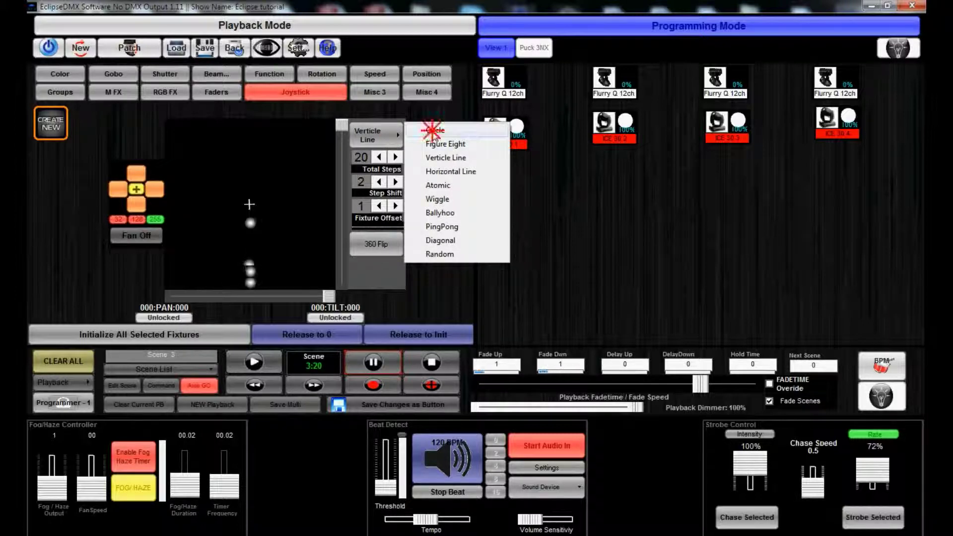
drag(341, 127, 343, 196)
drag(329, 296, 253, 294)
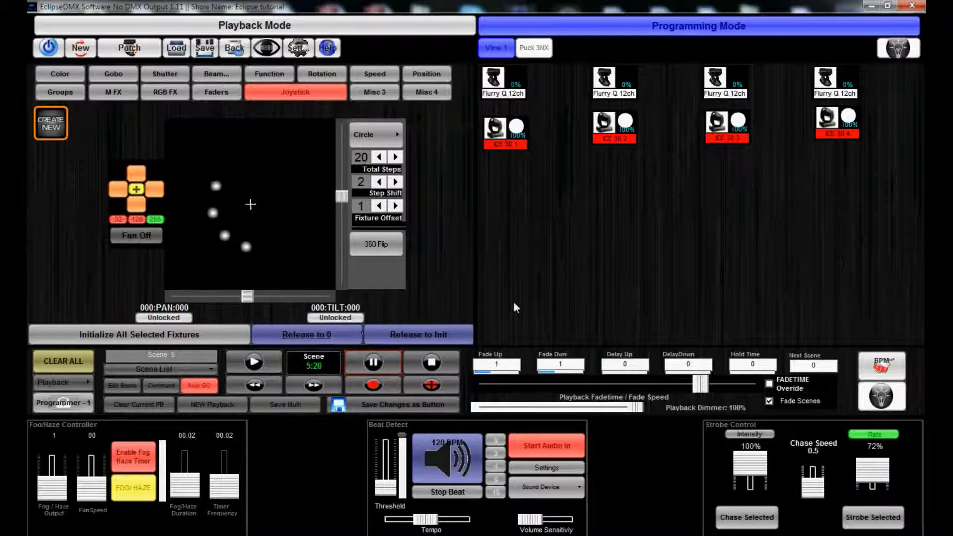
- Speed up the circle with a playback fade time of 0.13 and slow it down to 0.39
click(700, 386)
drag(700, 387, 745, 393)
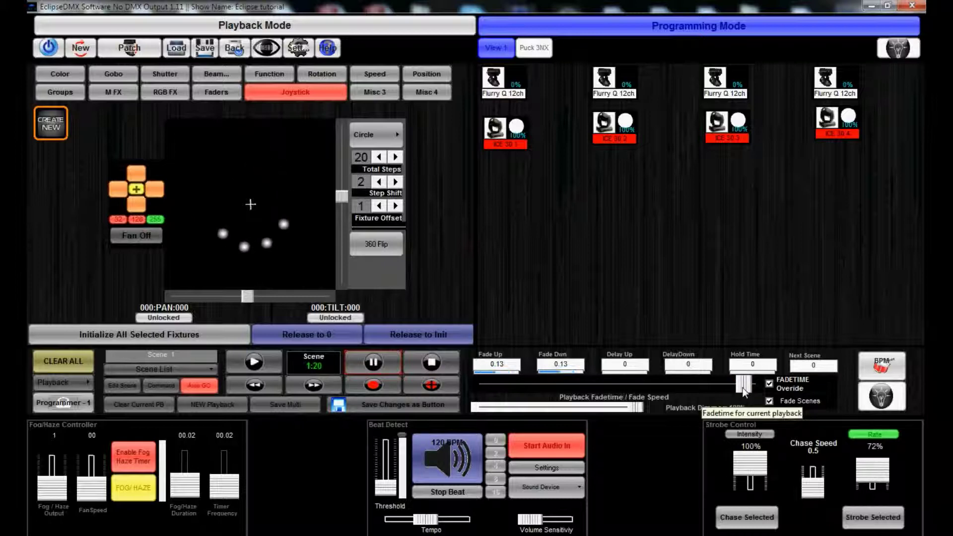
drag(742, 388, 718, 390)
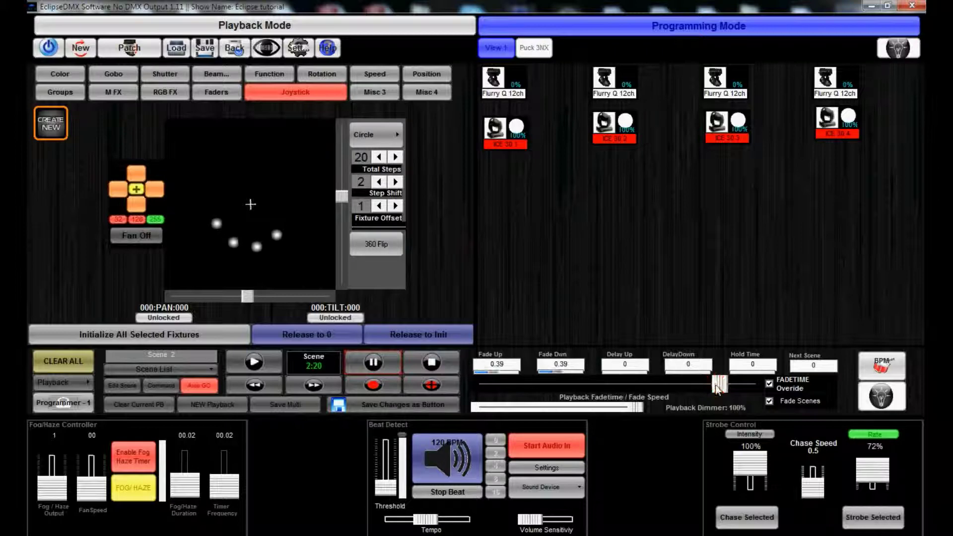
- Try the circle effect with Fade Scenes off at a fade time of 0.73, and turn Fade Scenes back on
click(770, 402)
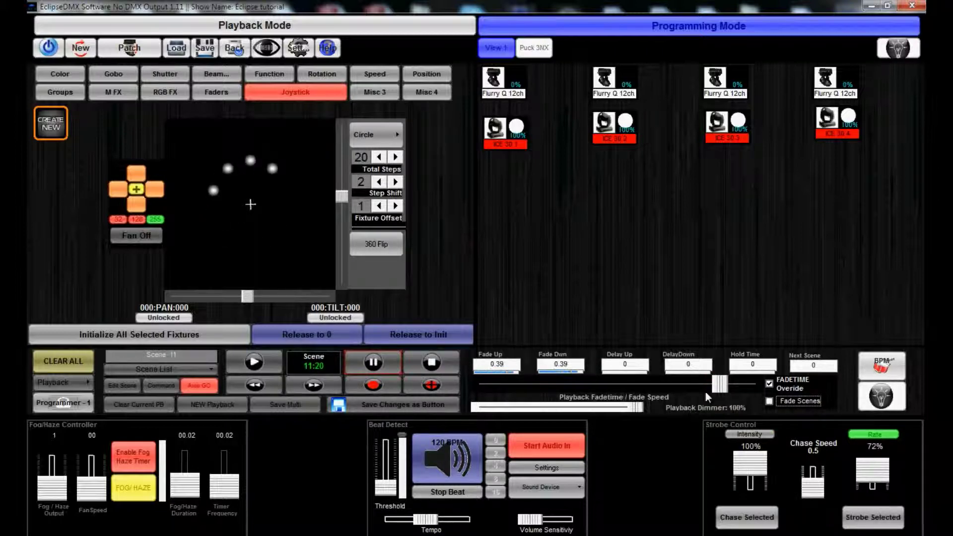
drag(719, 385, 689, 387)
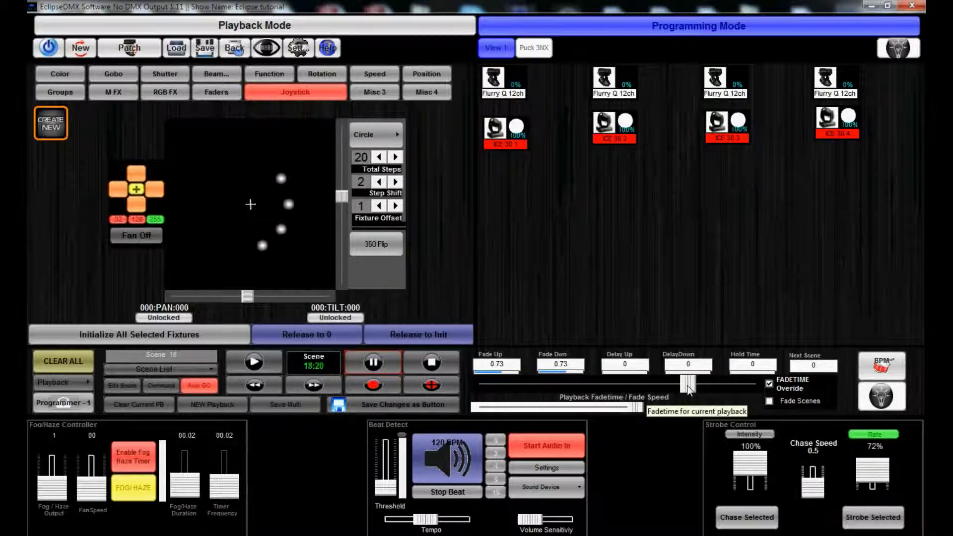
click(770, 402)
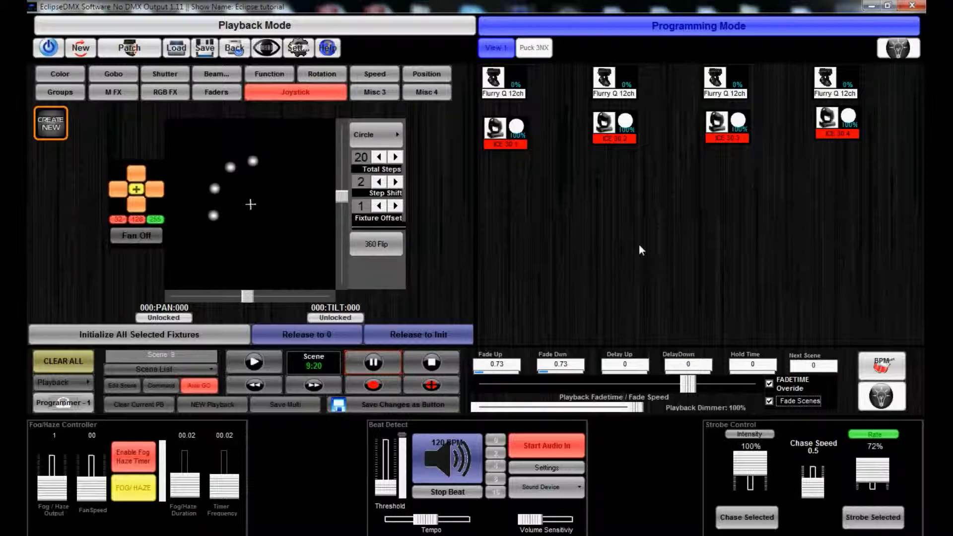
- Select all eight Flurry Q and ICE 30 fixtures, apply the Circle movement effect and slightly adjust its size
drag(878, 180, 498, 85)
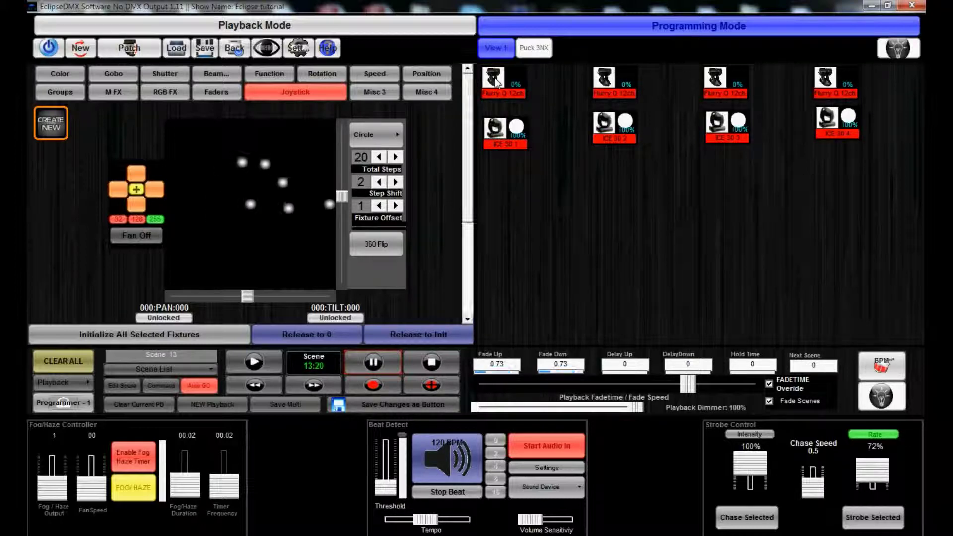
click(390, 135)
click(425, 132)
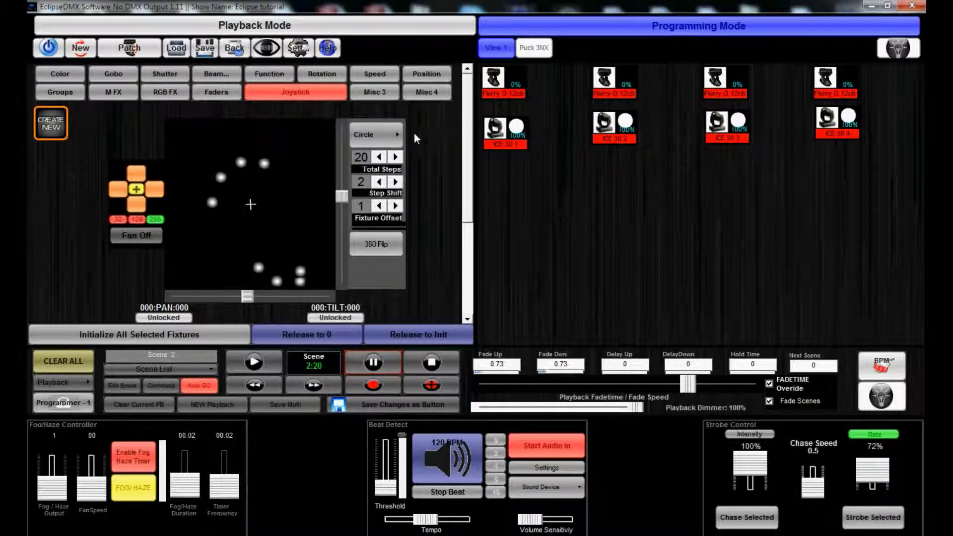
click(342, 195)
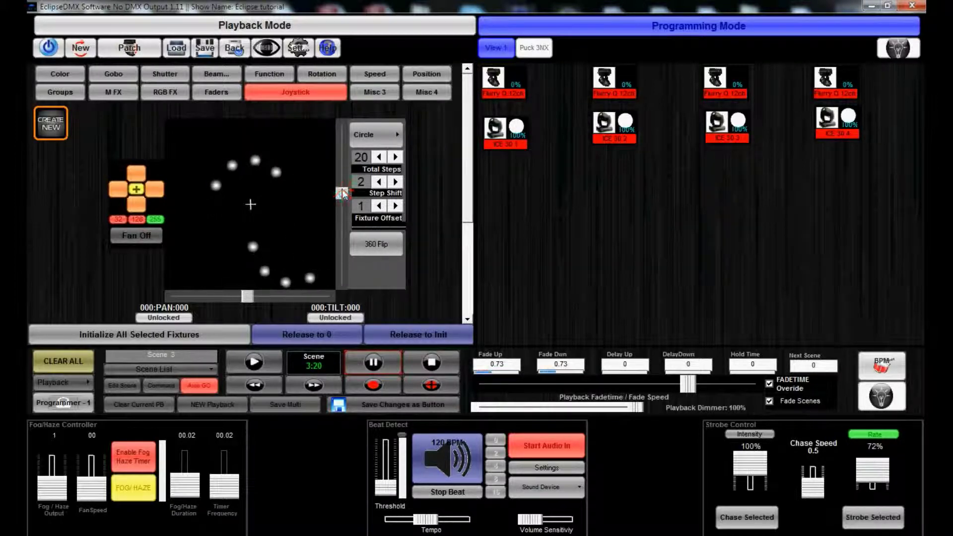
click(247, 296)
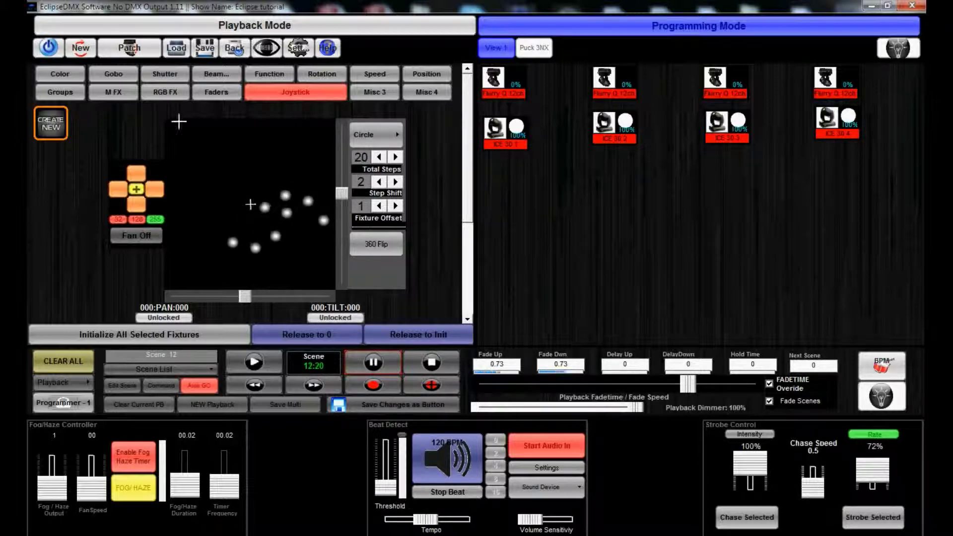
- Release all eight fixtures to their init values and reapply the Circle effect at full width
click(433, 343)
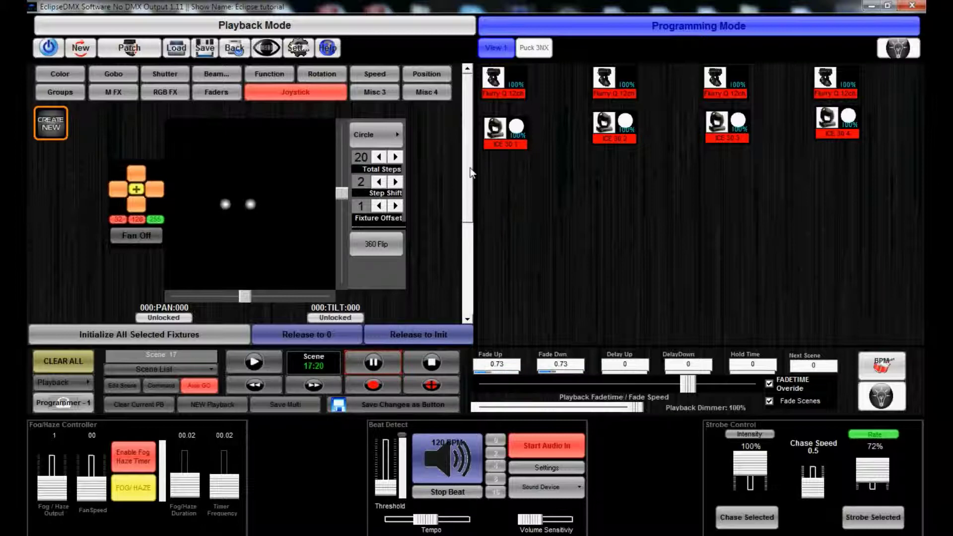
click(378, 135)
click(430, 132)
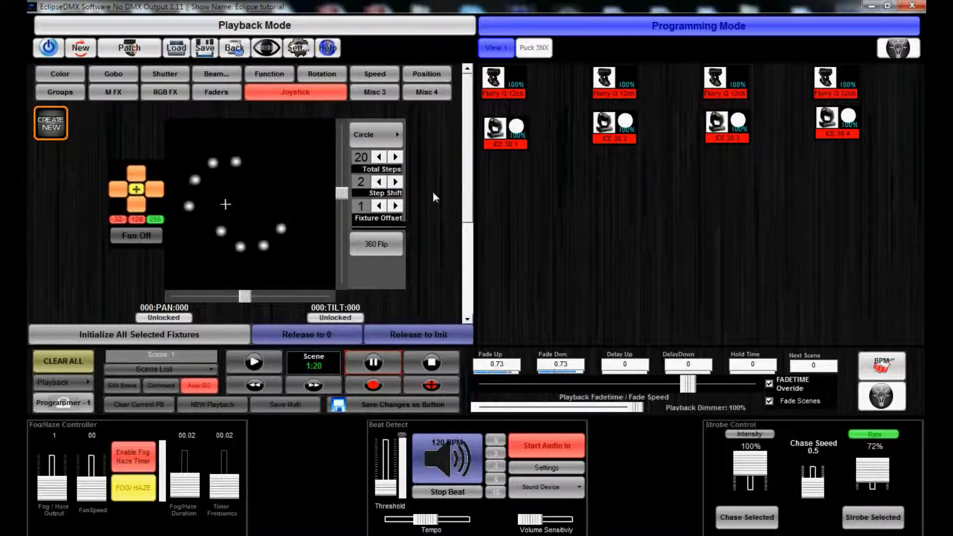
drag(245, 296, 347, 301)
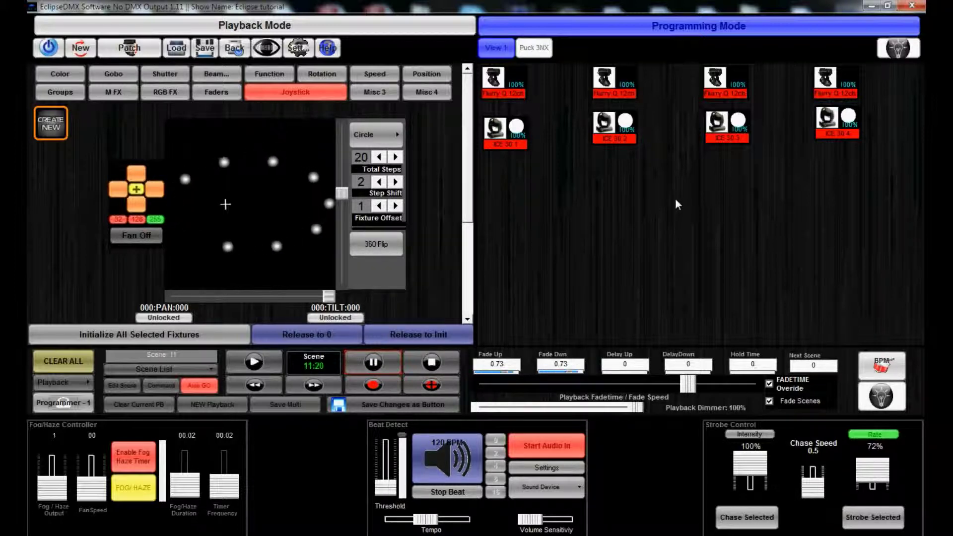
- Try a Step Shift of 0 on the circle, set it to 1, and set the playback fade time to 0.51
click(380, 182)
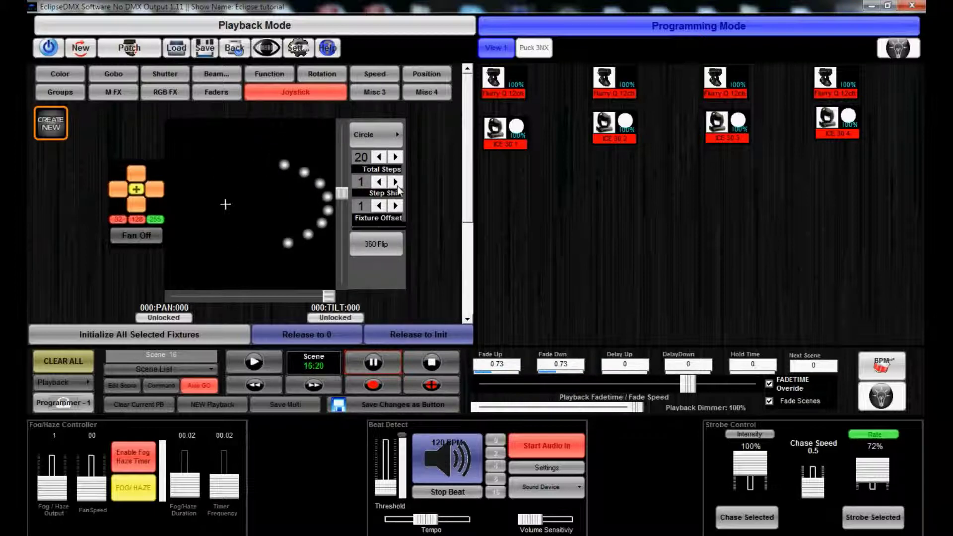
click(378, 183)
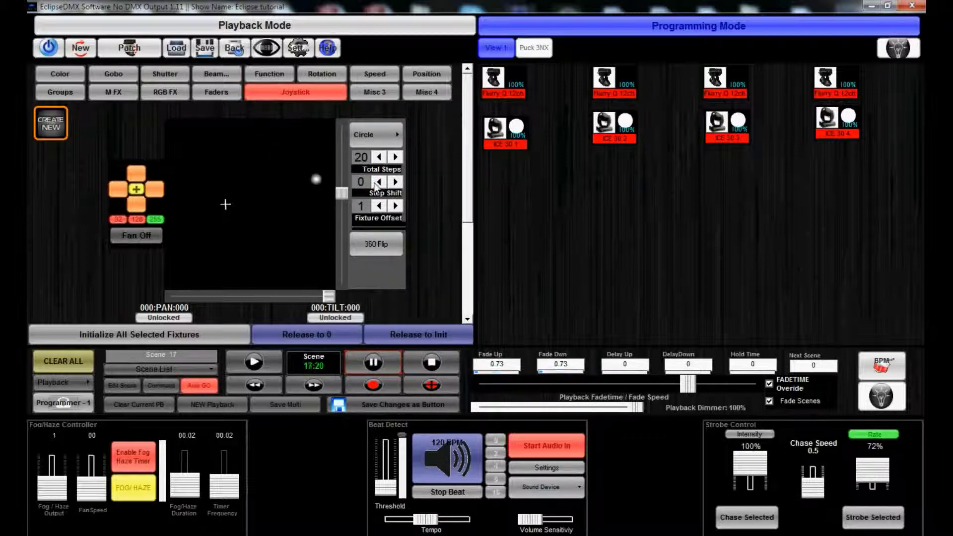
click(394, 182)
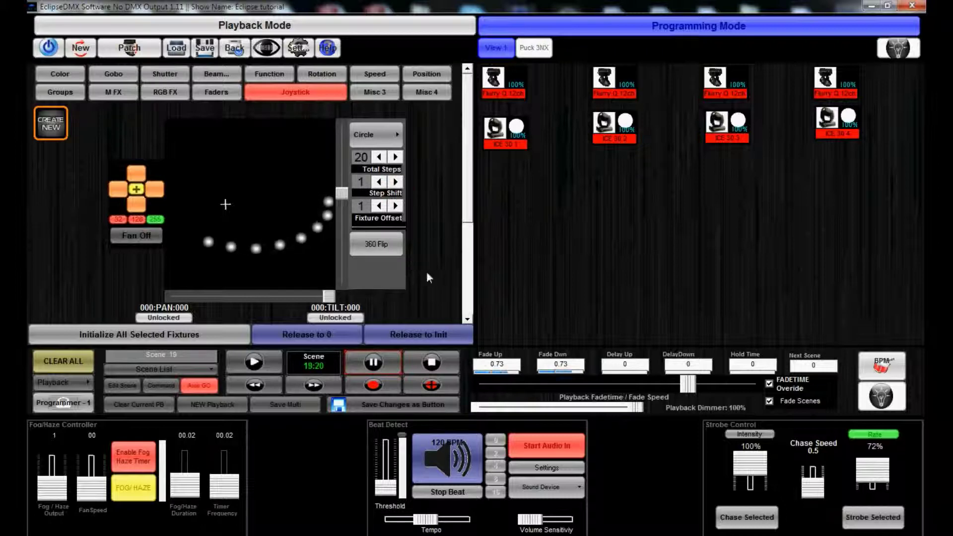
drag(688, 384, 707, 385)
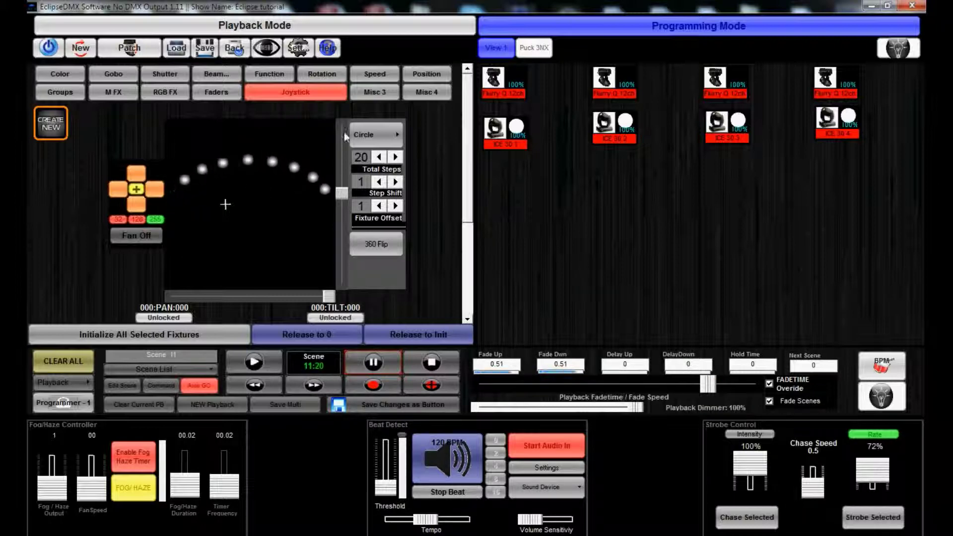
- Apply the Cross Large movement effect to all eight fixtures and view its motion on the joystick display
click(127, 96)
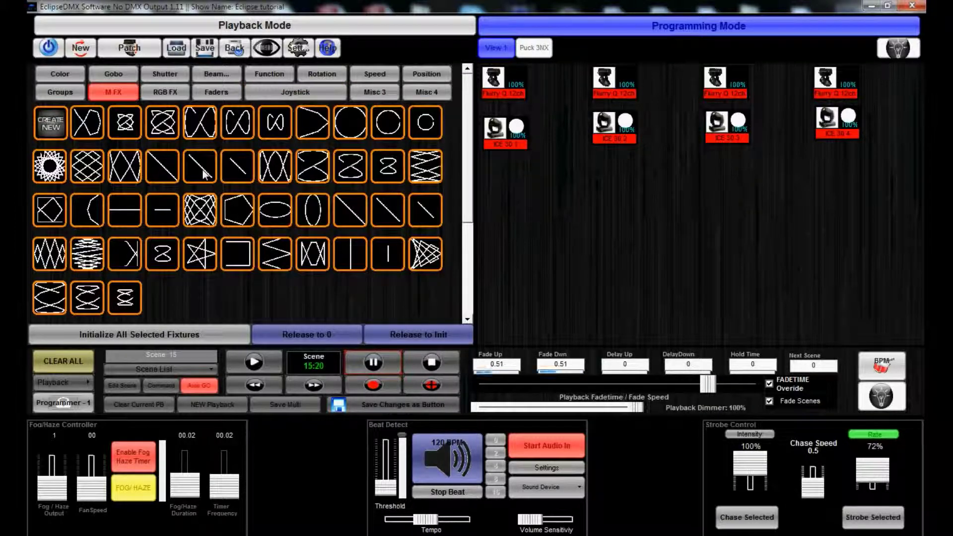
click(133, 175)
click(131, 185)
click(272, 96)
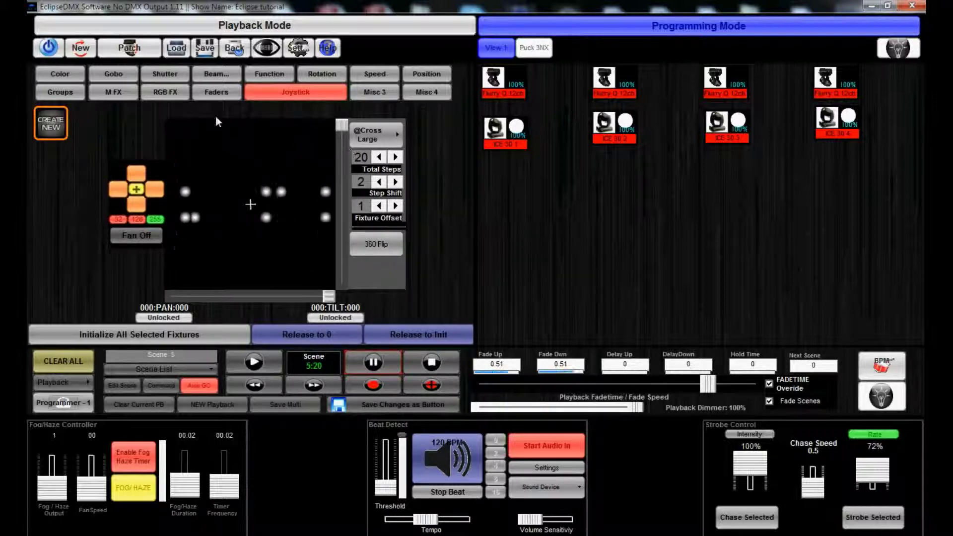
- Apply the purple, cyan, blue and green striped RGB effect to the selected fixtures and check the movement on the joystick display
click(170, 94)
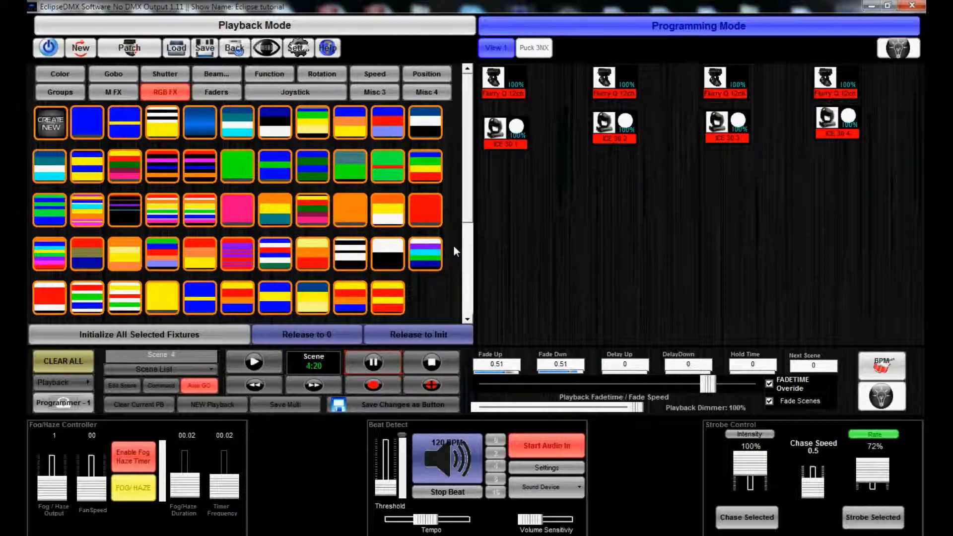
click(430, 265)
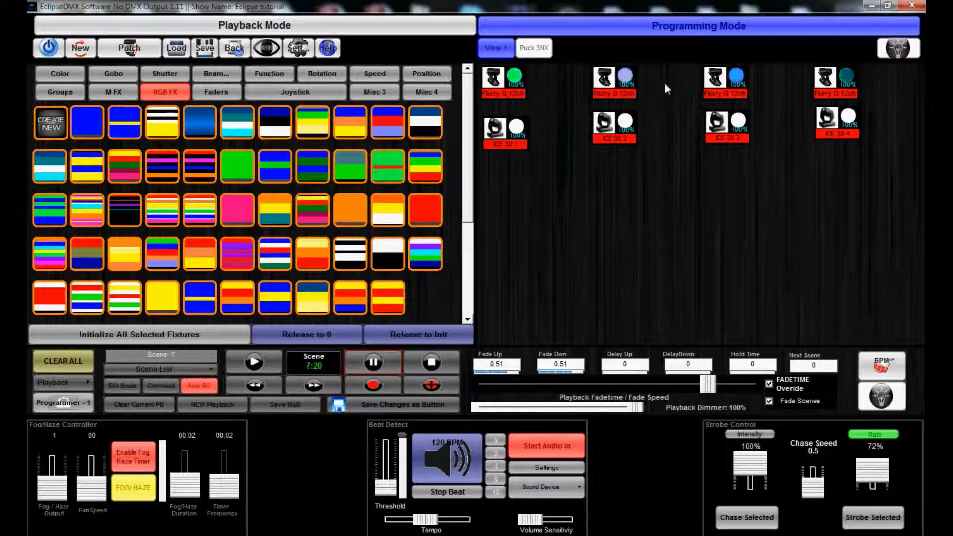
click(318, 95)
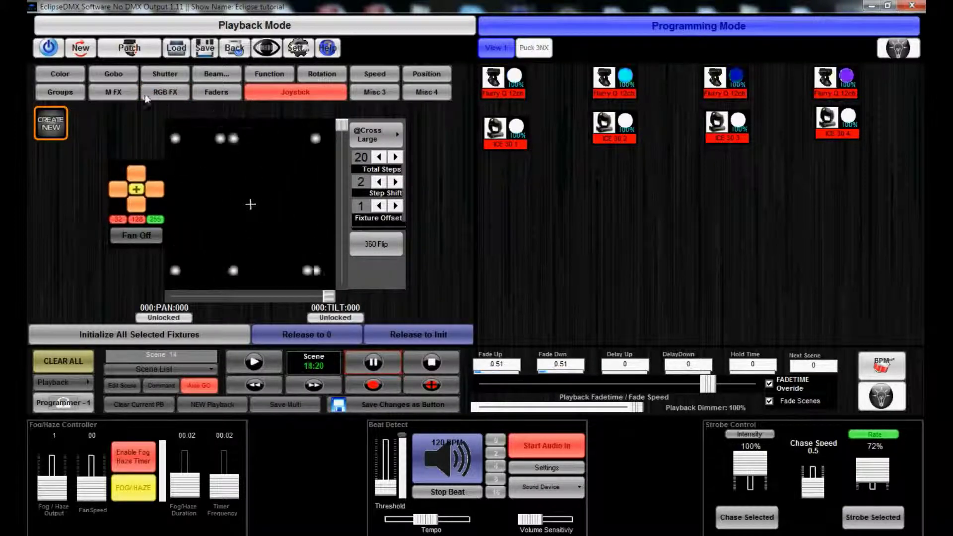
- Apply the Circle Medium movement effect to the selected fixtures and set its Step Shift to 3
click(117, 94)
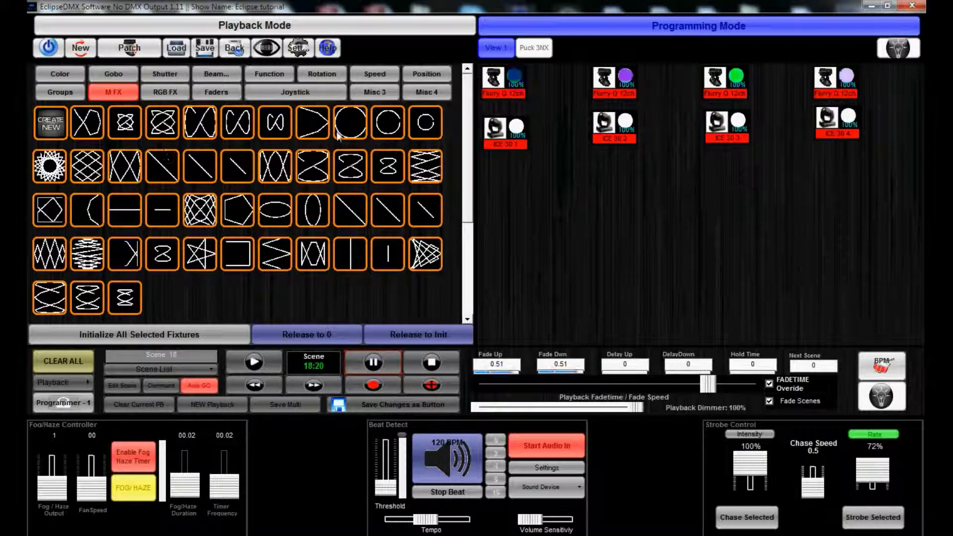
click(384, 130)
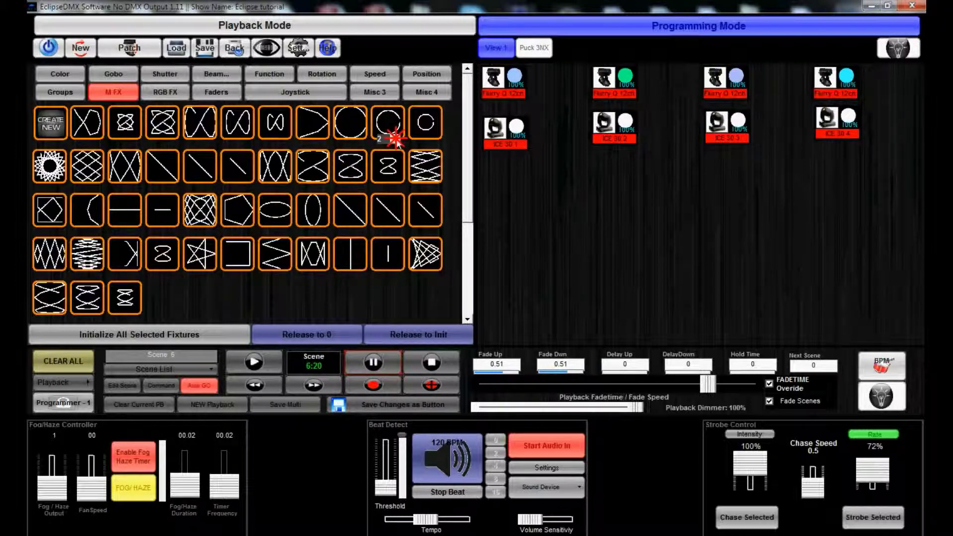
click(303, 95)
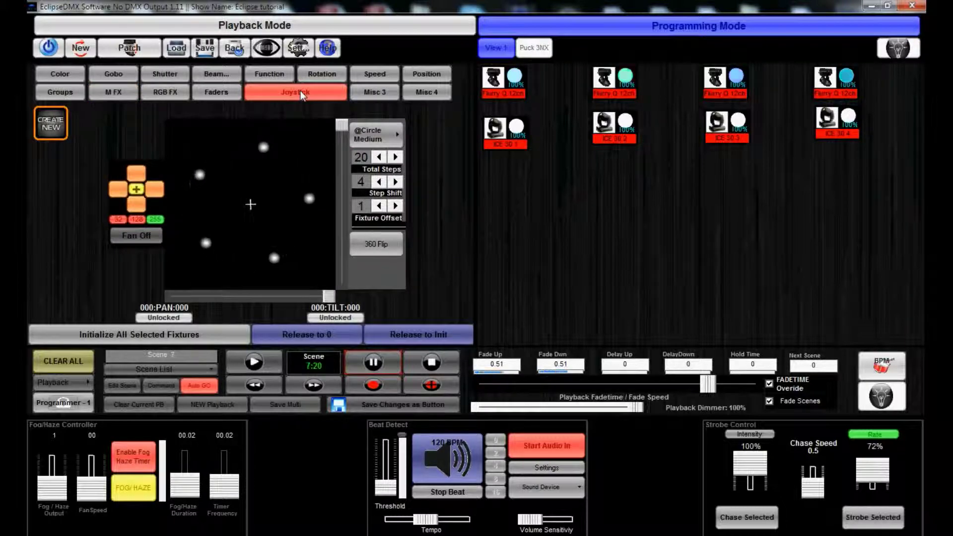
click(380, 182)
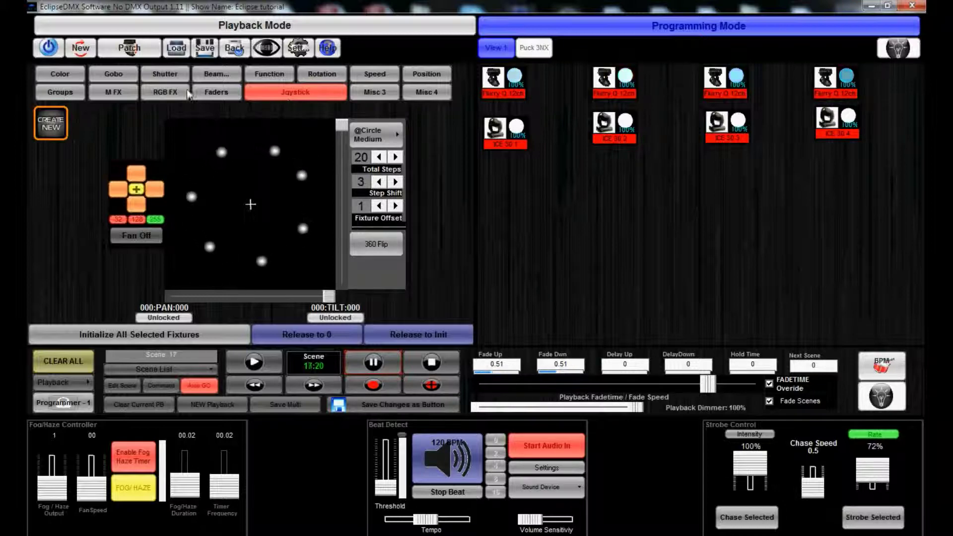
- Review the channel fader values of the selected Flurry Q and ICE 30 fixtures
click(163, 94)
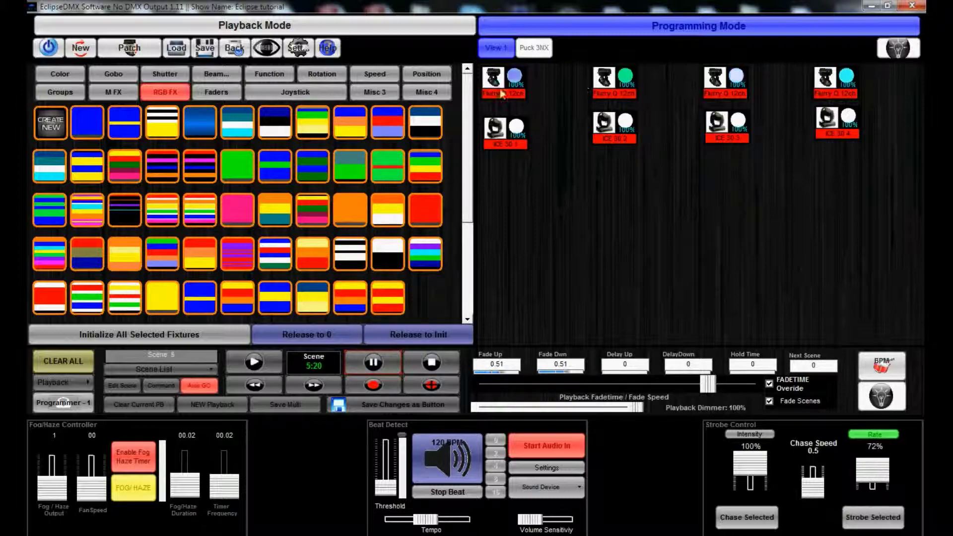
click(207, 94)
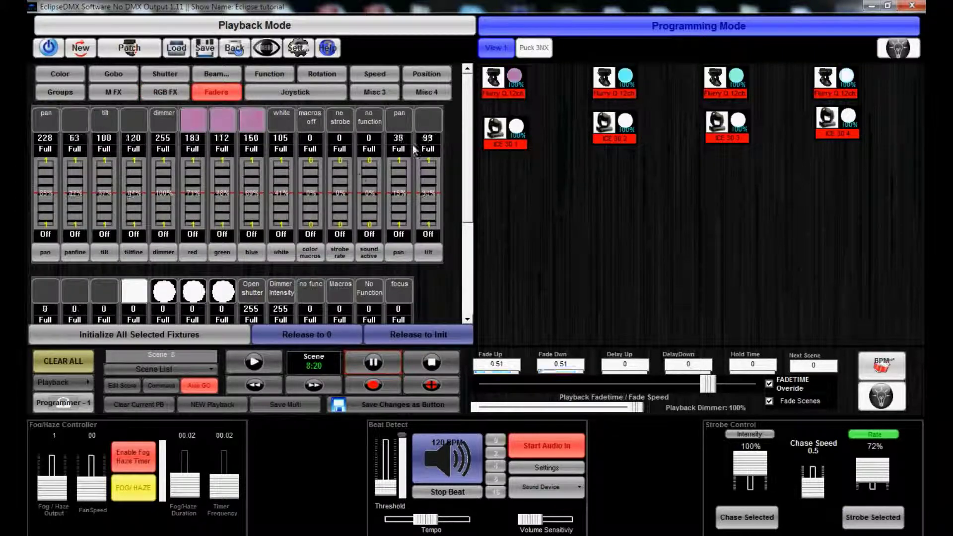
mouse_move(466, 121)
mouse_down()
mouse_move(466, 196)
mouse_move(467, 121)
mouse_up()
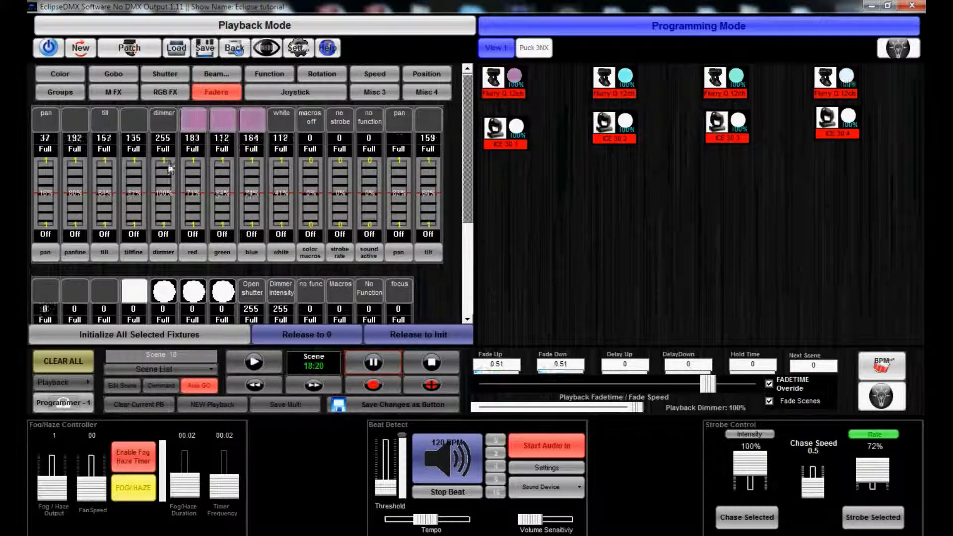
- Apply the blue, orange and yellow striped RGB effect to the fixtures and open its RGB profile for editing
click(166, 94)
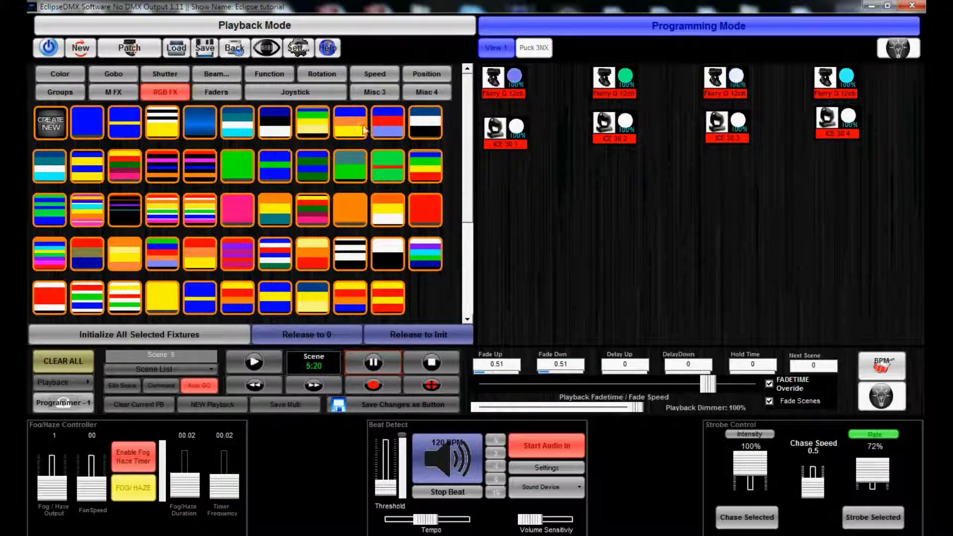
click(356, 129)
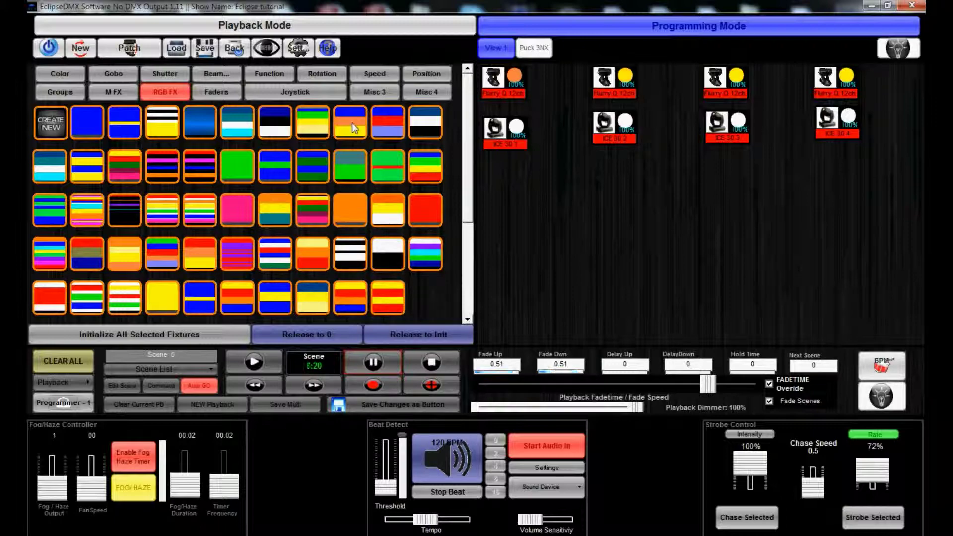
right_click(353, 123)
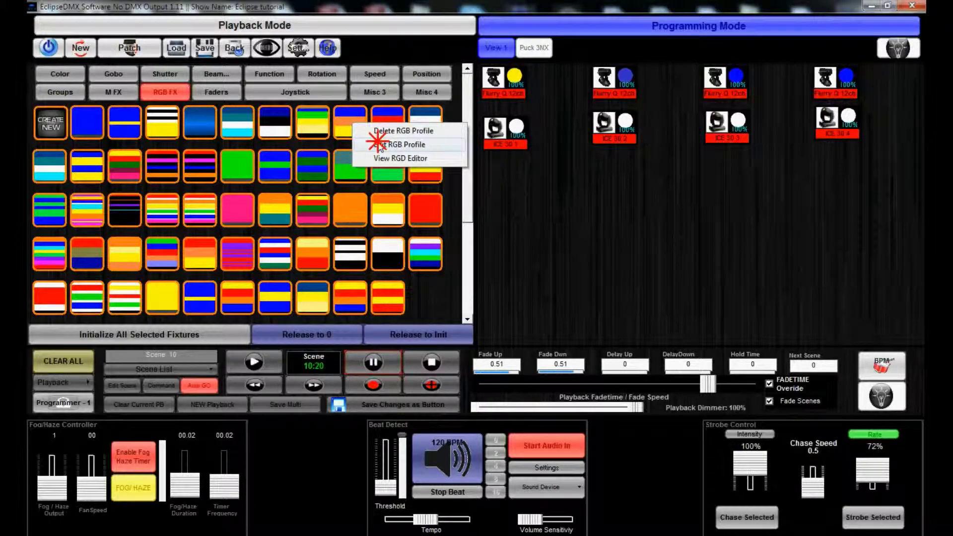
click(380, 145)
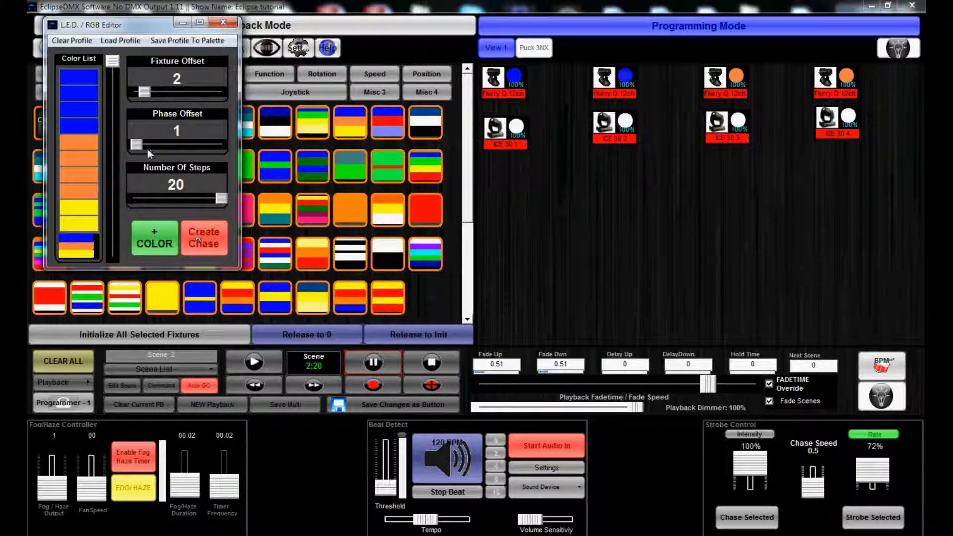
- Create the RGB chase with Fixture Offset 2 and Phase Offset 2, and set the playback fade time to 0.41
click(202, 247)
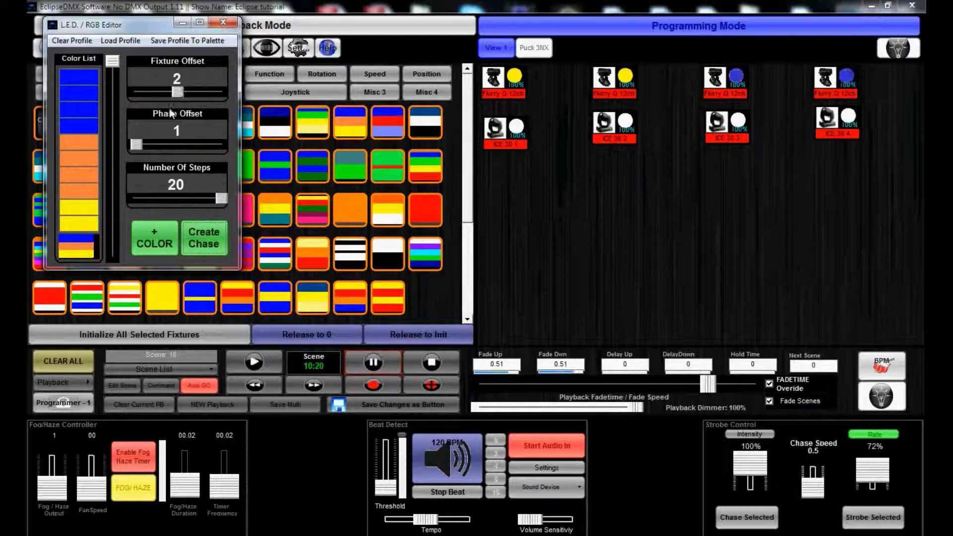
click(132, 144)
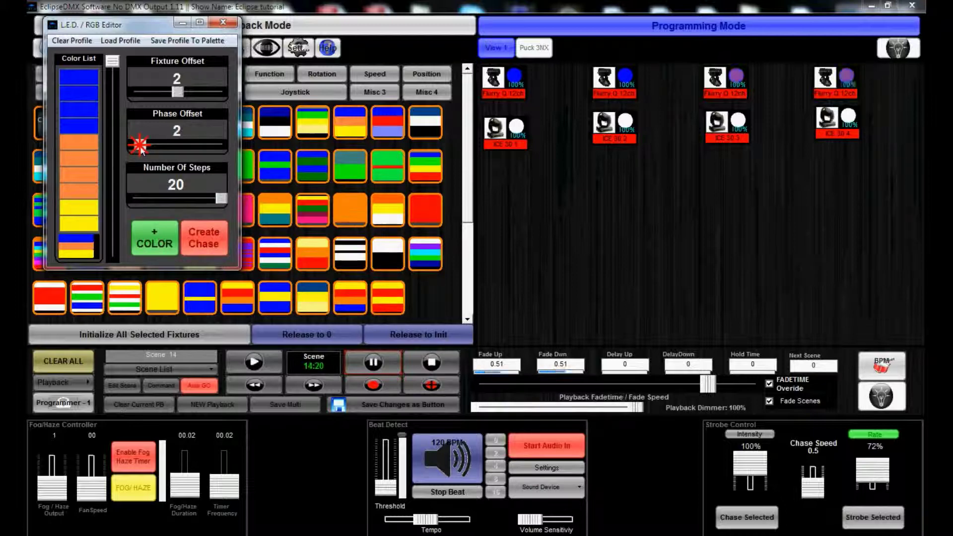
click(209, 238)
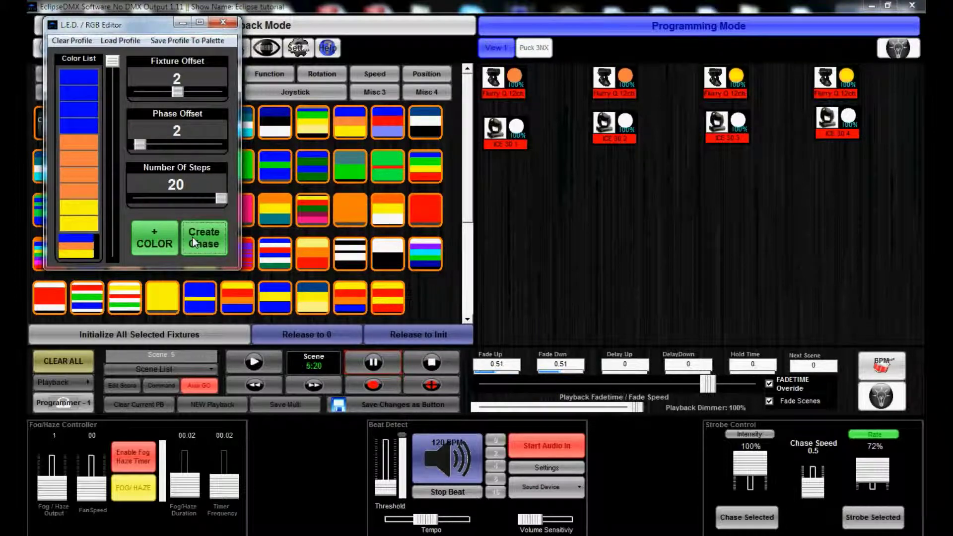
click(713, 385)
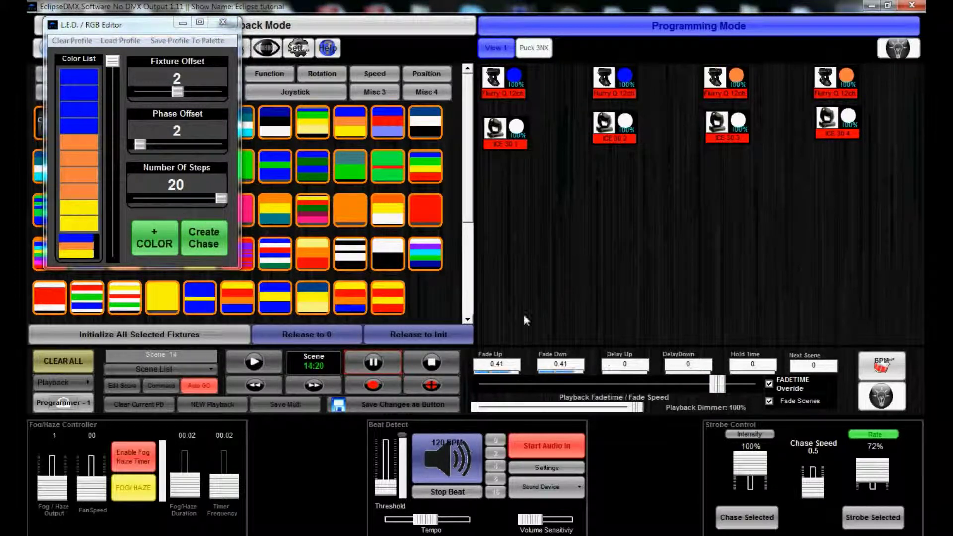
click(216, 28)
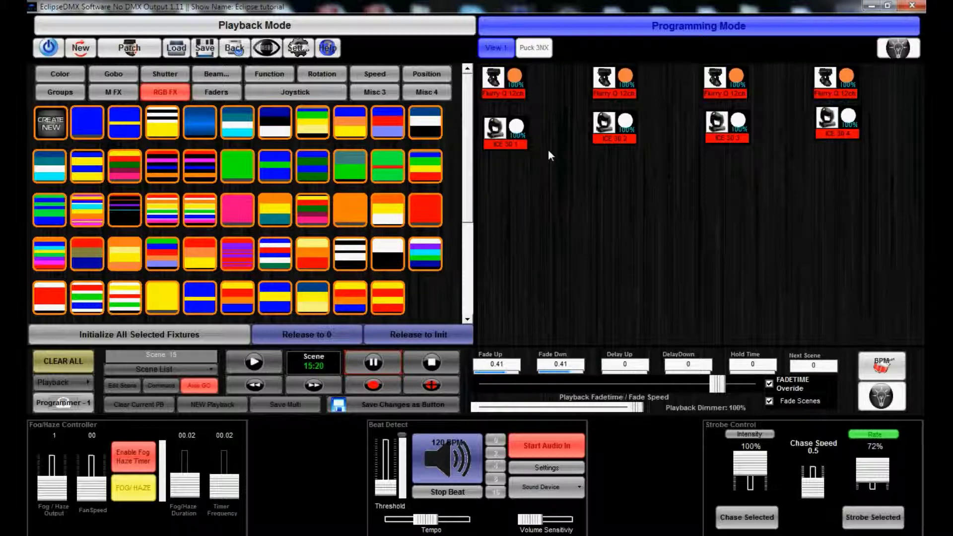
- Save the chase as a sequence button named Seq 1 with Cross Fade In/Out enabled, and place it above and left of Cy and Purp
click(391, 408)
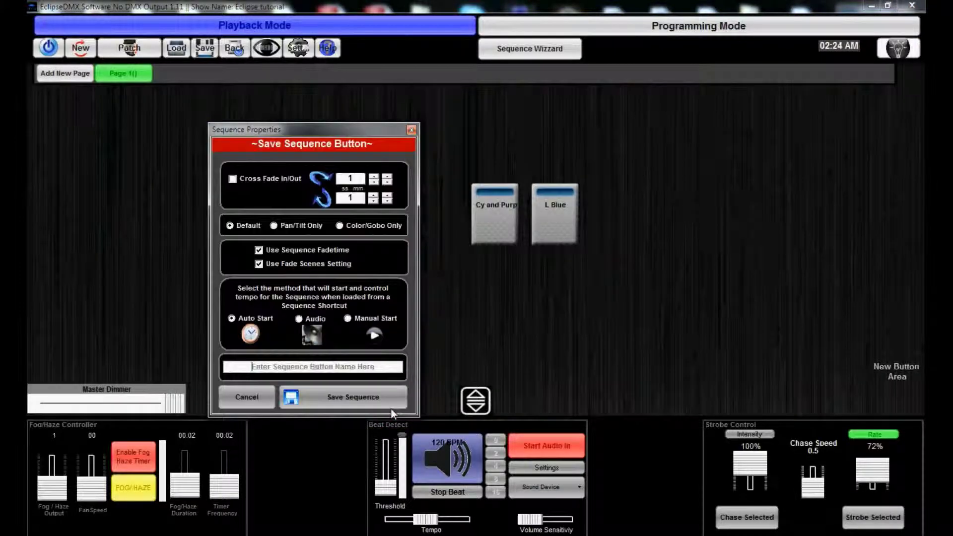
click(234, 180)
click(304, 367)
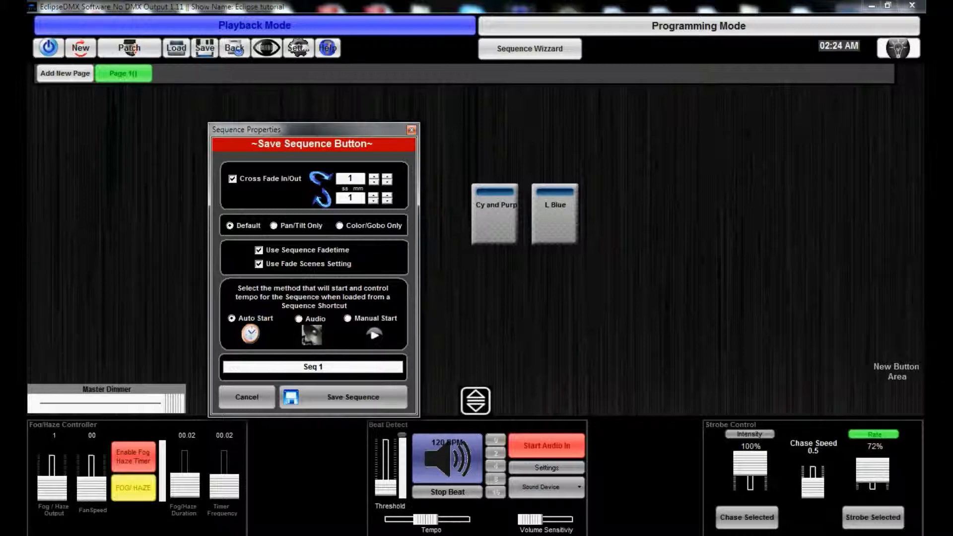
click(335, 400)
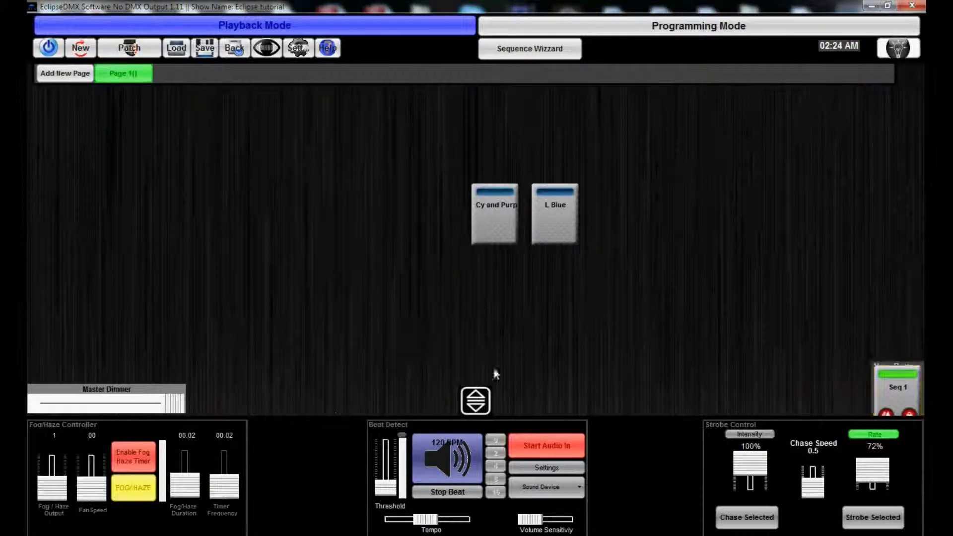
drag(904, 391, 394, 143)
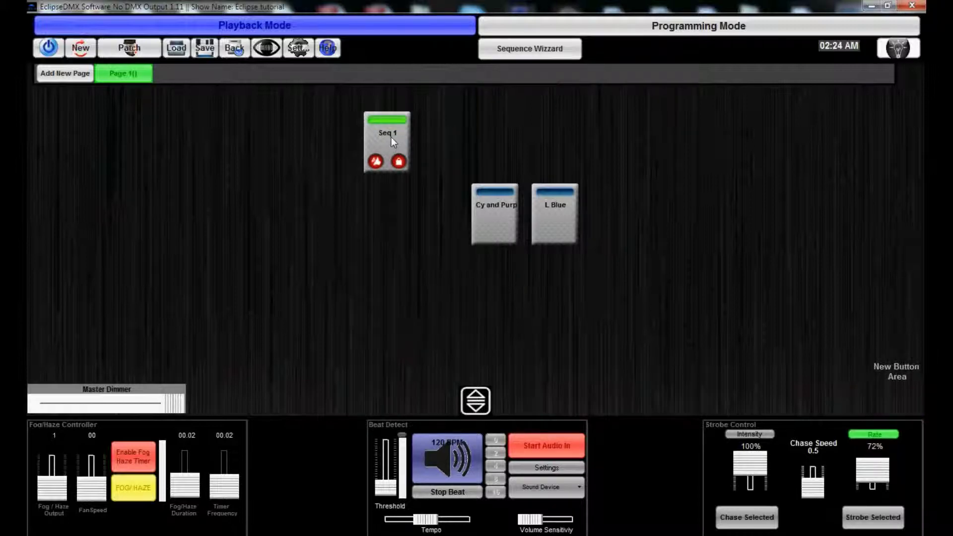
- Switch off Seq 1 and clear the whole programmer, including the fixture selection, in programming mode
click(392, 122)
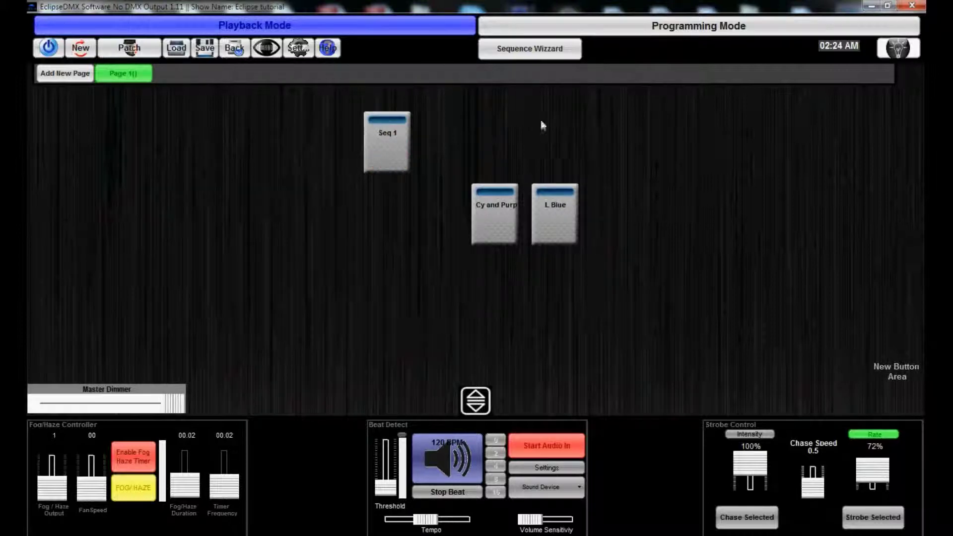
click(628, 31)
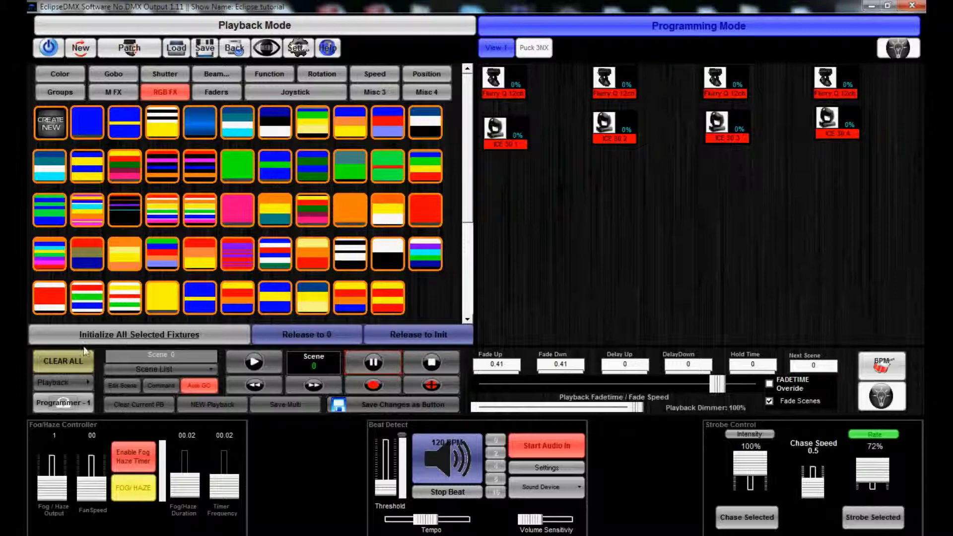
click(68, 363)
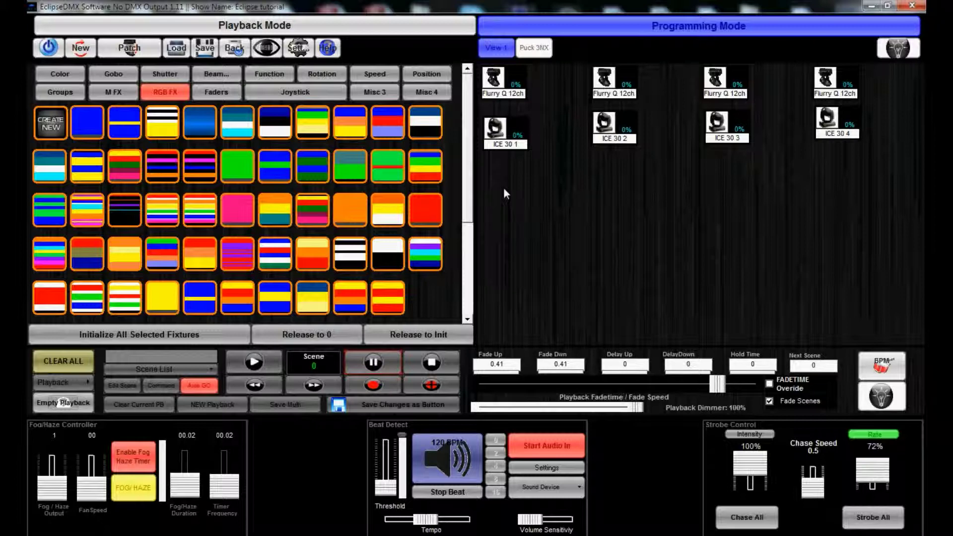
- Start Seq 1 from the playback page and check its output on the View 1 and Puck 3NX fixtures
click(403, 29)
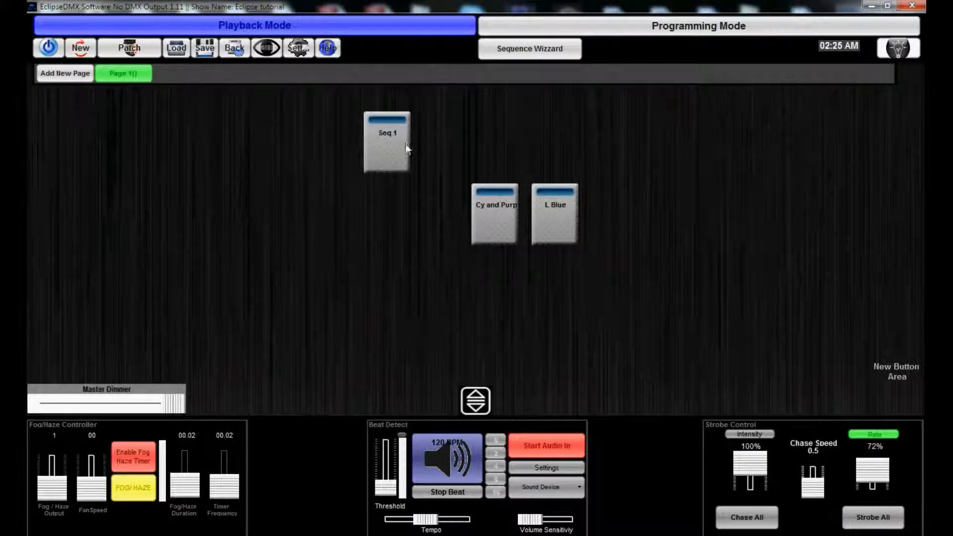
click(390, 152)
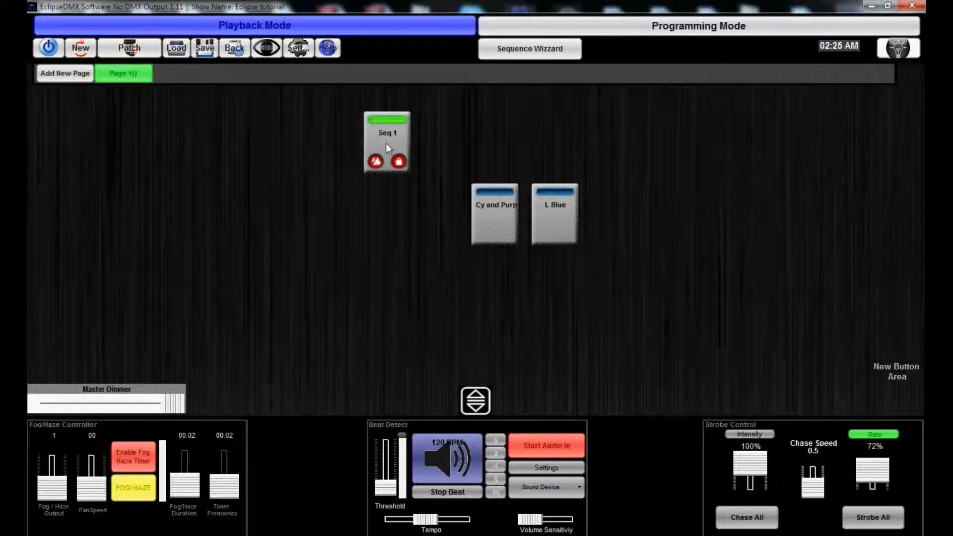
click(565, 30)
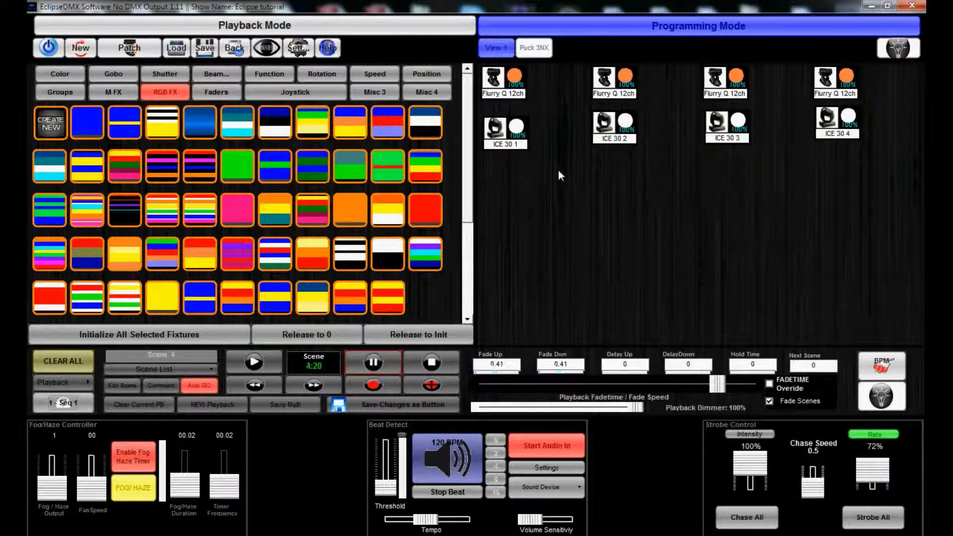
click(535, 49)
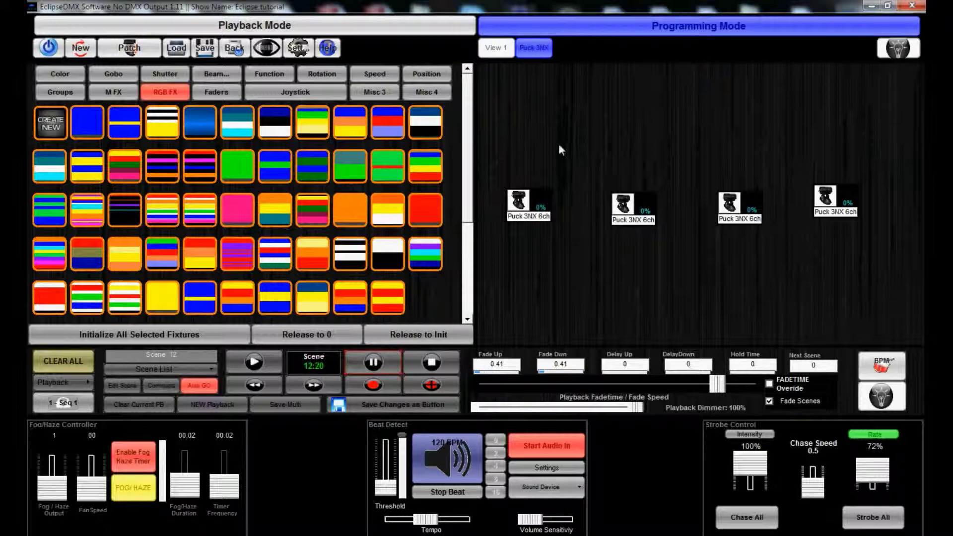
- Start L Blue alongside Seq 1, and select all eight View 1 fixtures to inspect their channel faders
click(402, 29)
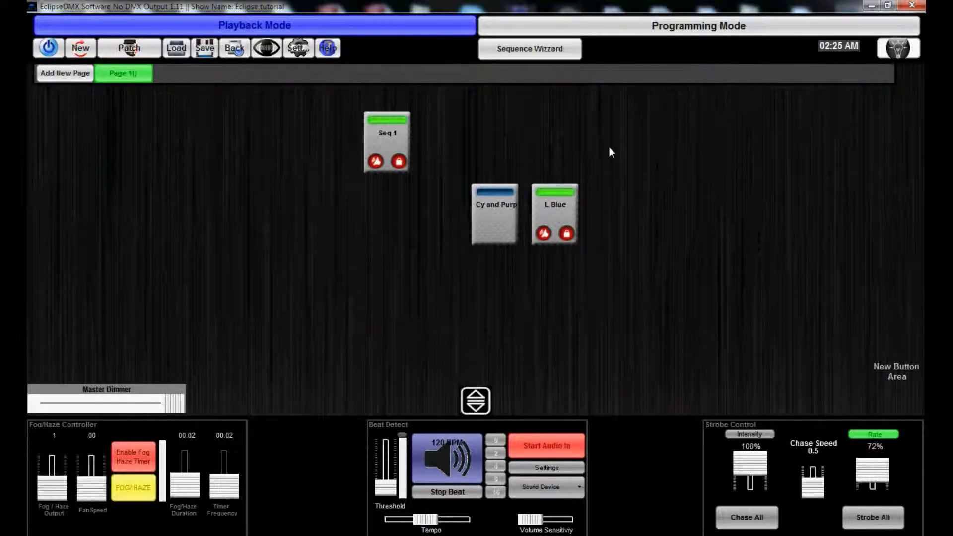
click(648, 31)
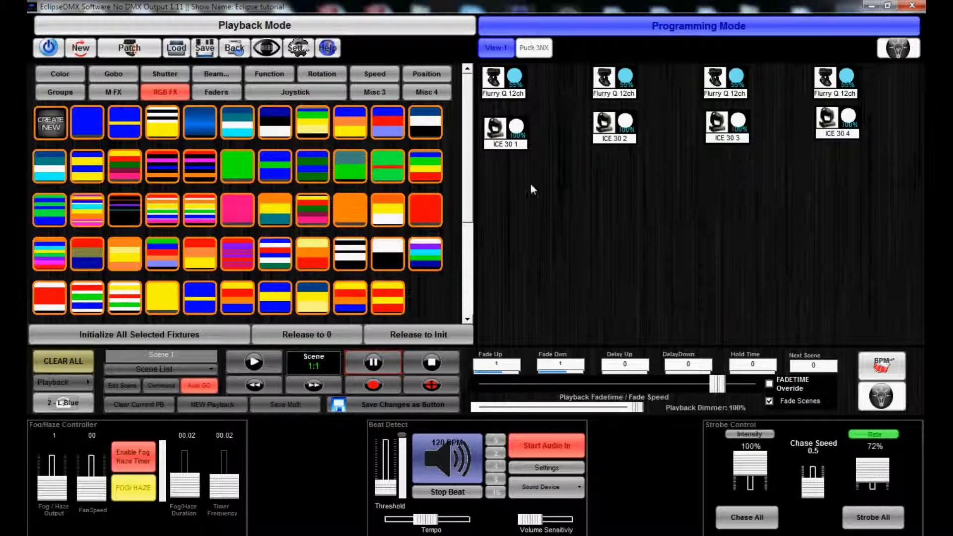
drag(880, 170, 474, 67)
click(213, 92)
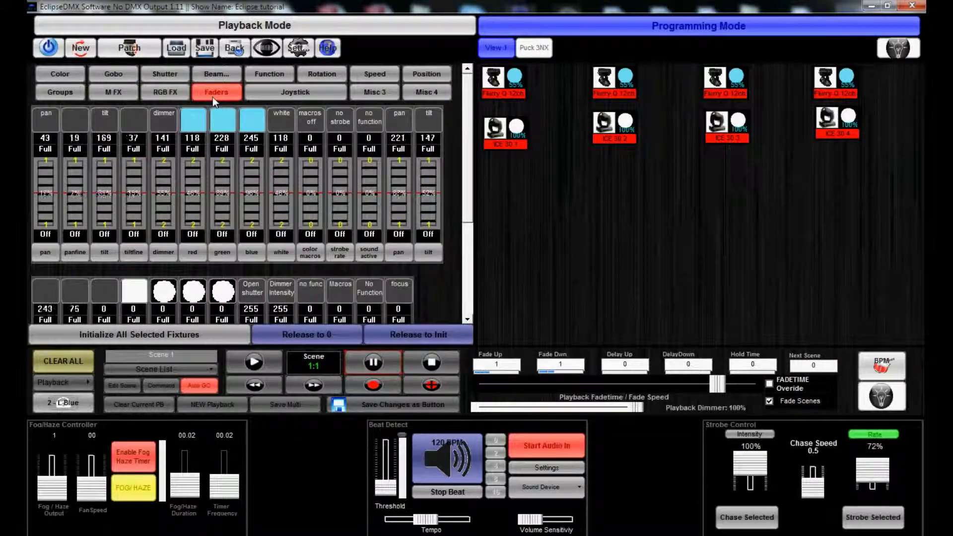
- Switch Seq 1 and L Blue off on the playback page and start both buttons again
click(397, 28)
click(555, 221)
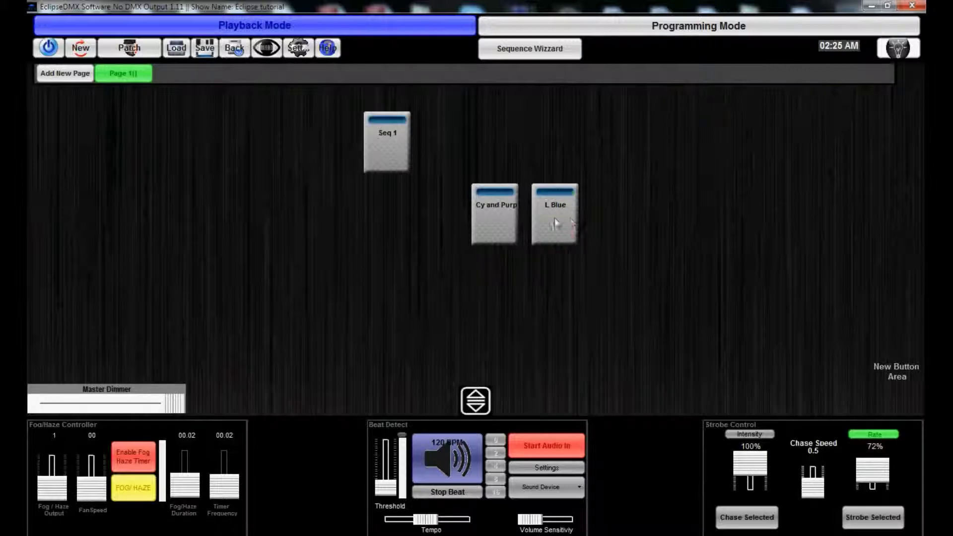
click(386, 150)
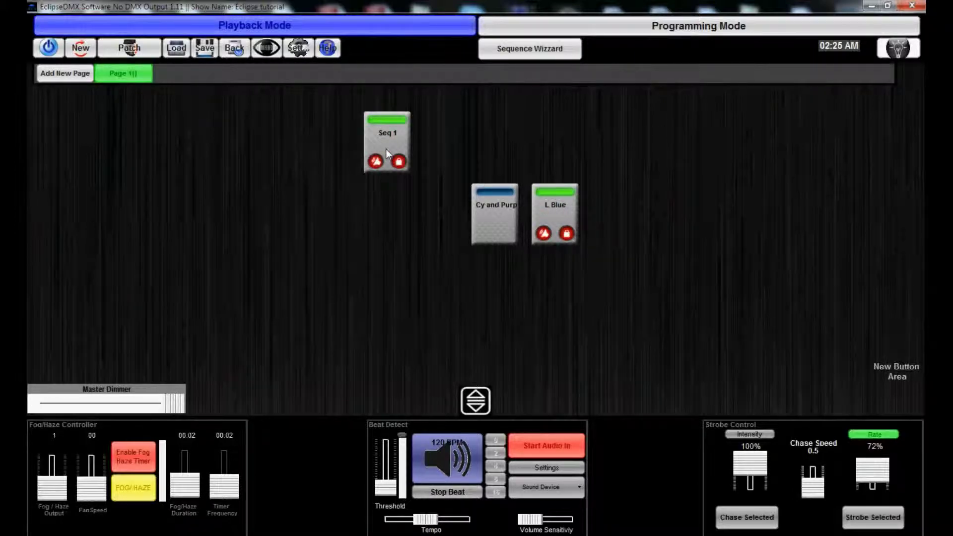
- Check the combined output of Seq 1 and L Blue on the View 1 and Puck 3NX fixtures in programming mode
click(572, 24)
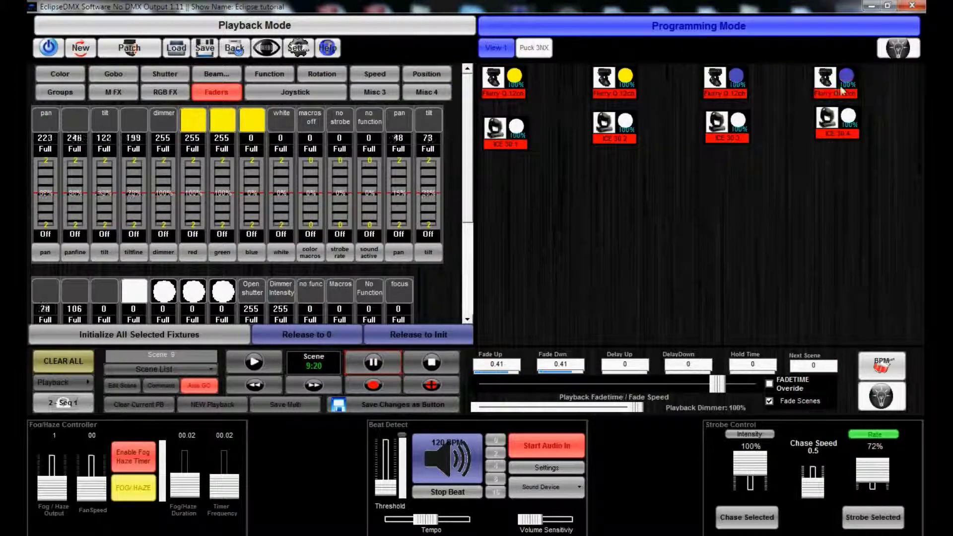
click(534, 47)
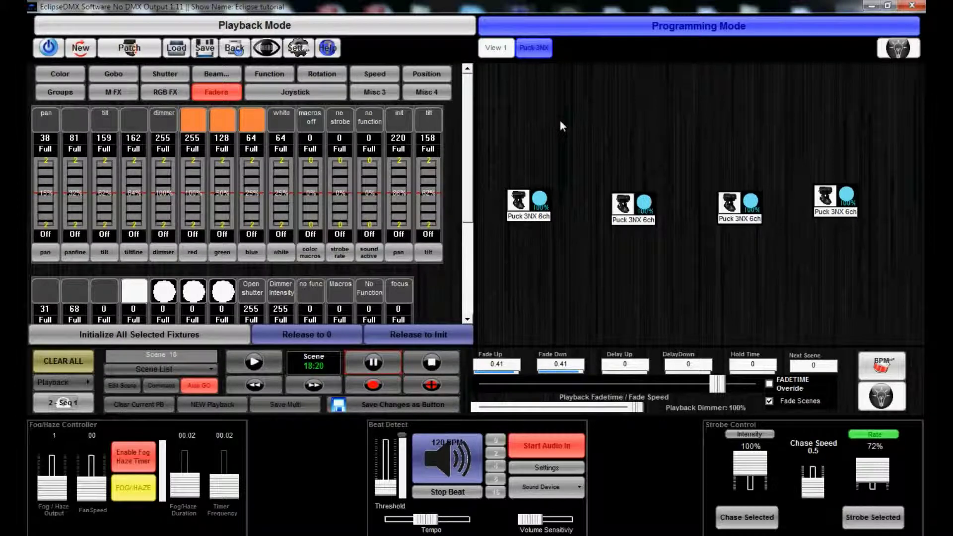
click(414, 22)
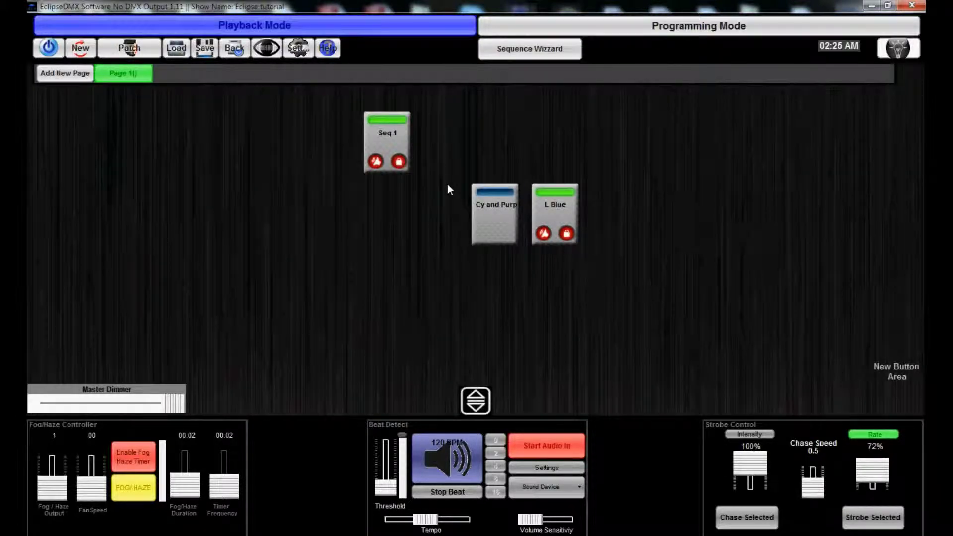
- Switch off Seq 1 and L Blue, and line up Seq 1, Cy and Purp and L Blue in a row along the page's upper edge
click(391, 137)
click(554, 216)
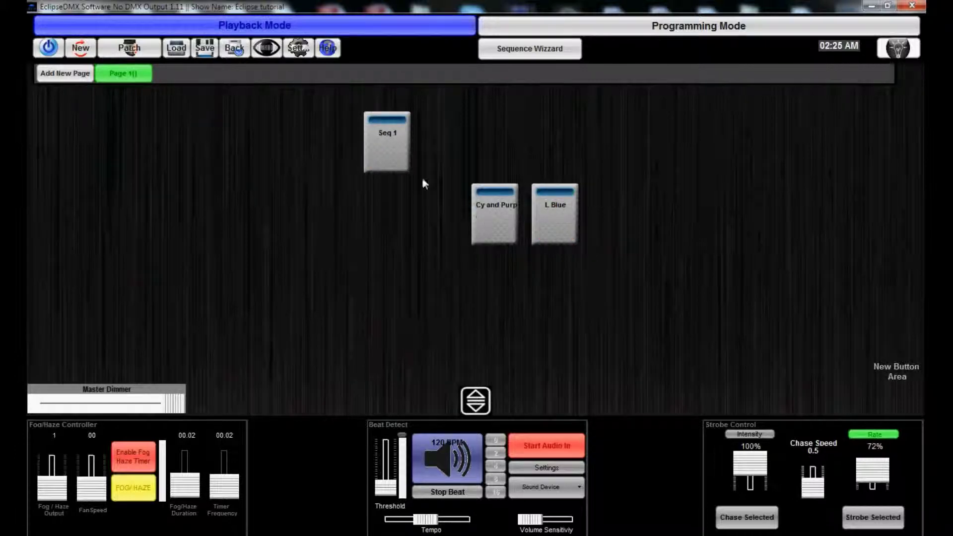
drag(402, 146, 278, 117)
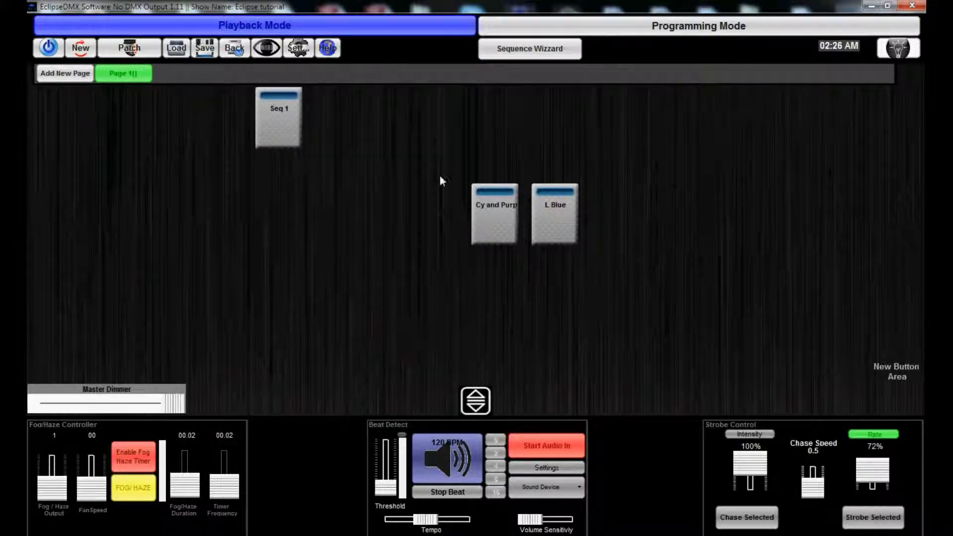
drag(485, 207, 329, 111)
drag(545, 214, 396, 106)
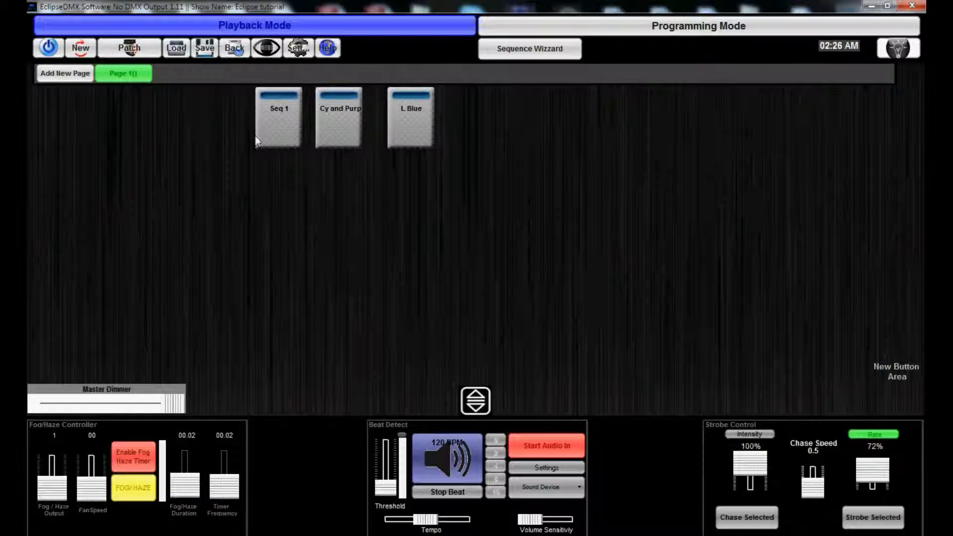
mouse_move(418, 126)
mouse_down()
mouse_move(432, 163)
mouse_move(408, 150)
mouse_move(395, 127)
mouse_move(408, 127)
mouse_up()
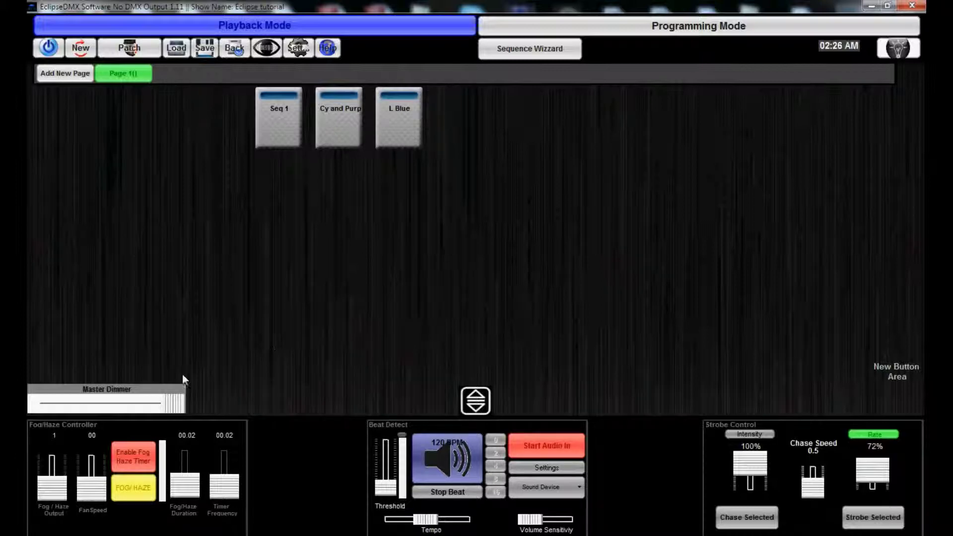
- Set the strobe intensity to 84%, the strobe rate to 60% and the chase speed to 0.37, keeping the master dimmer full
drag(177, 402, 209, 403)
click(852, 501)
click(808, 480)
drag(809, 484, 809, 481)
drag(869, 470, 865, 474)
drag(751, 464, 756, 468)
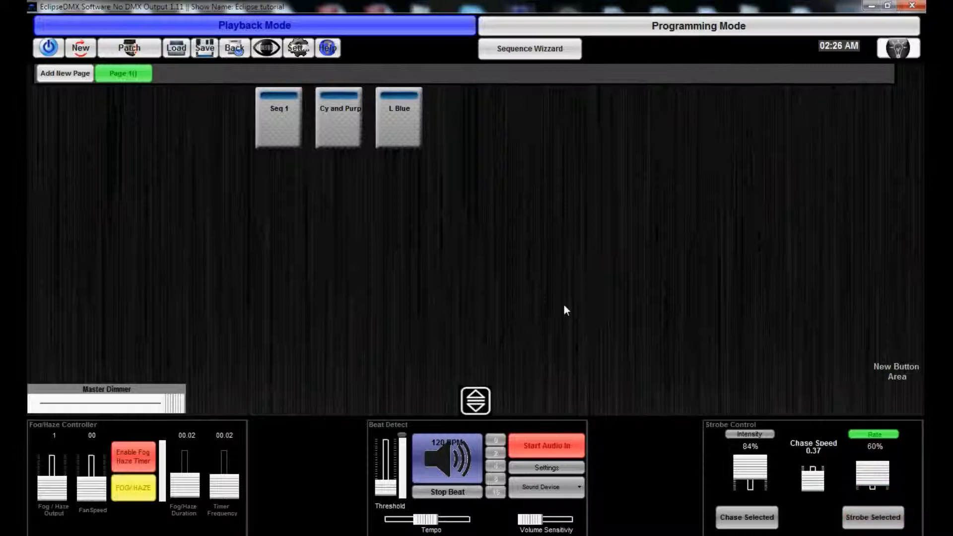
- Start Seq 1, select the first two Puck 3NX fixtures in programming mode and strobe the selected fixtures
click(291, 115)
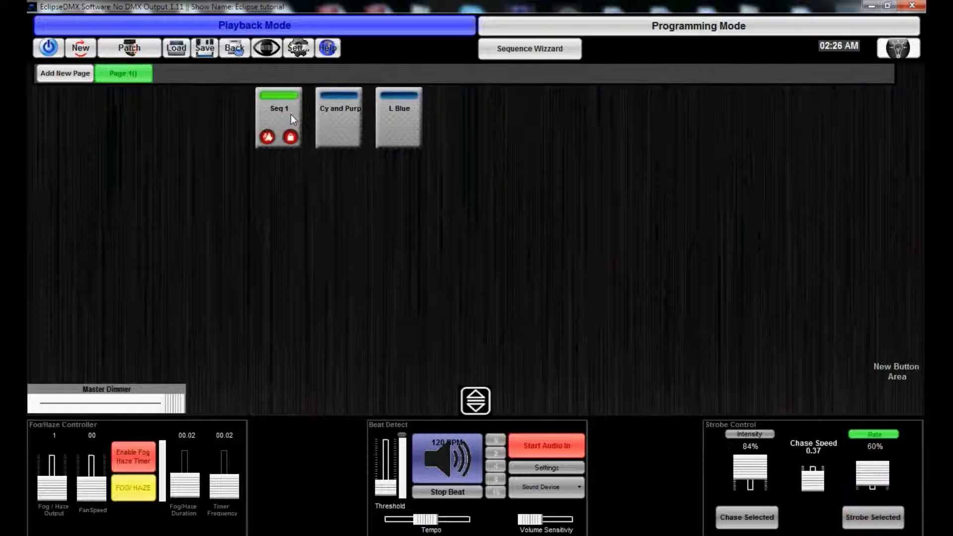
click(596, 21)
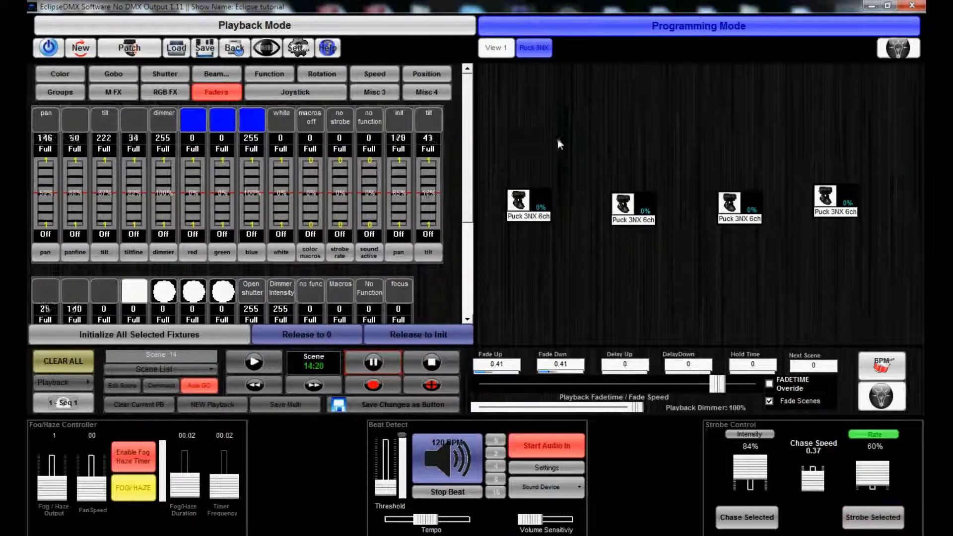
drag(502, 154, 638, 216)
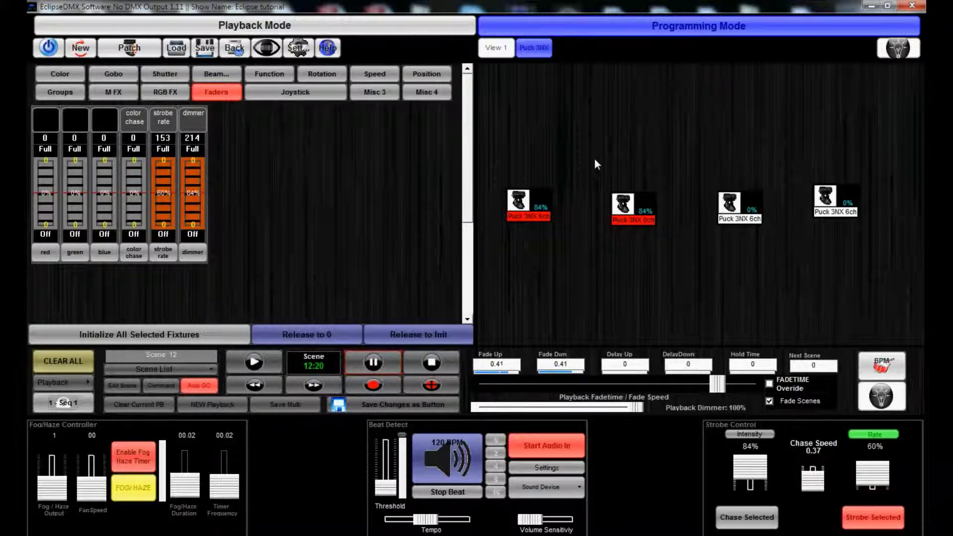
- Deselect the Puck 3NX fixtures and strobe all fixtures, checking the Puck 3NX and View 1 pages
click(494, 50)
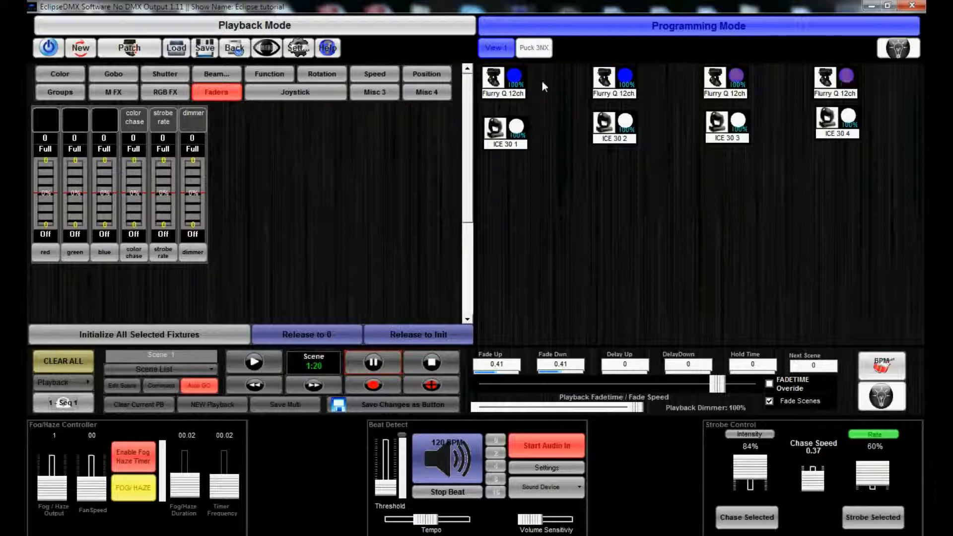
click(537, 55)
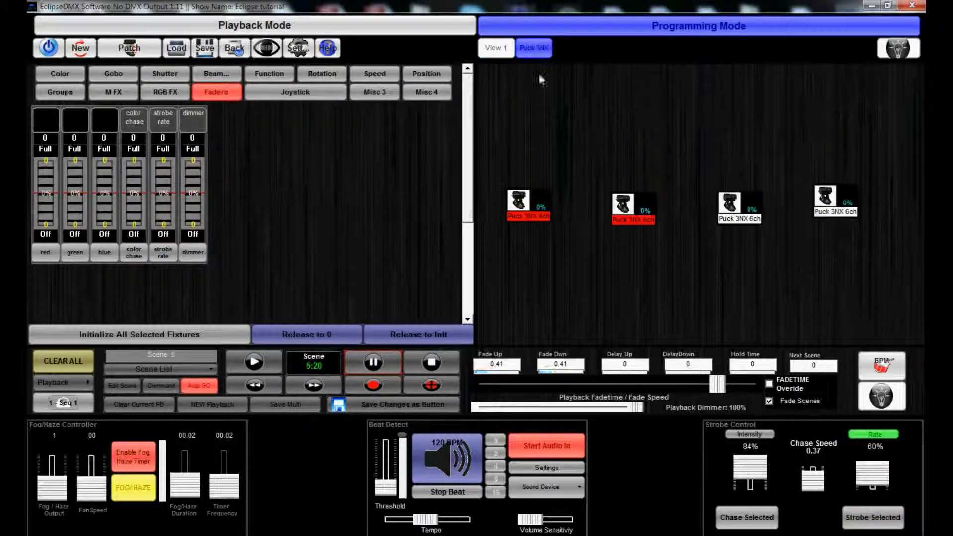
click(567, 127)
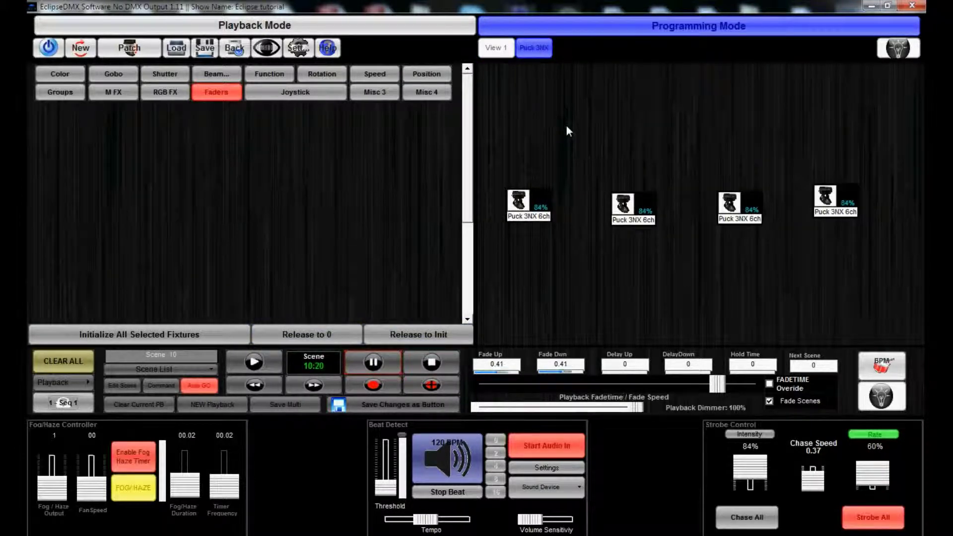
click(498, 48)
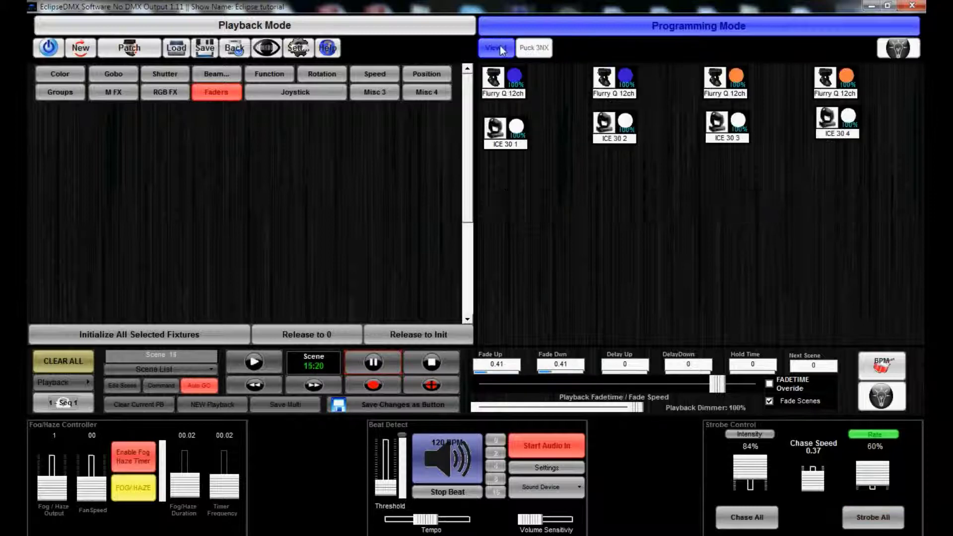